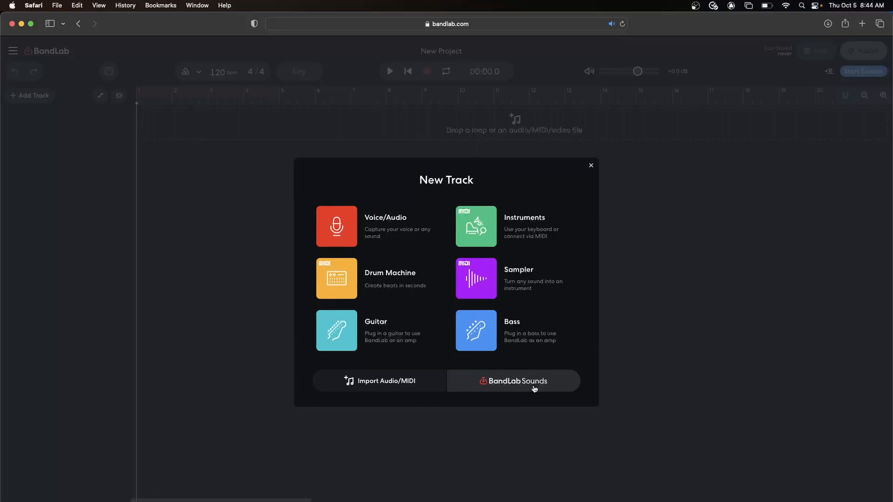
Step: Open the Real & Ruthless: R&B Fusion pack in BandLab Sounds and preview the r_b_90_am_LofiSample_4bars loop
click(503, 390)
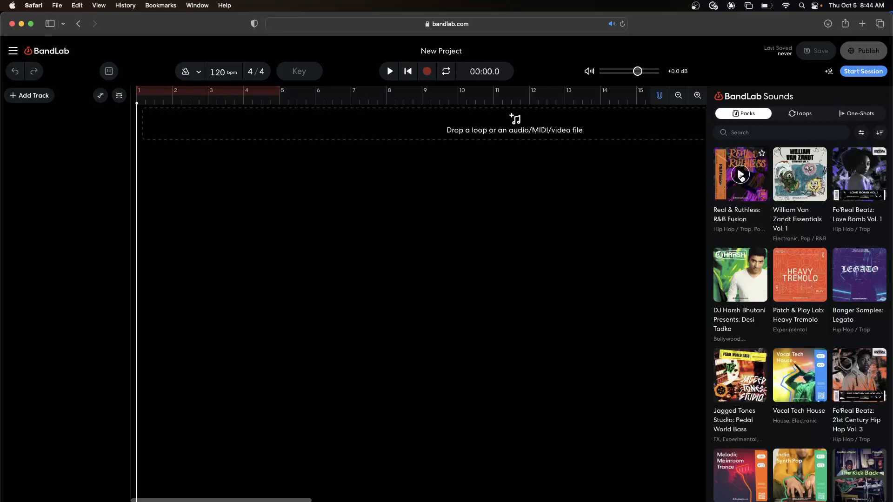
click(730, 216)
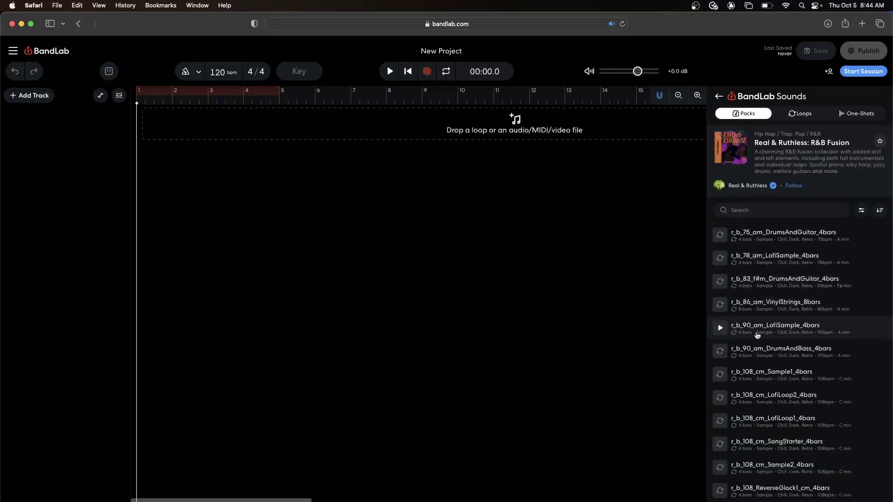
scroll(757, 335, down, 15)
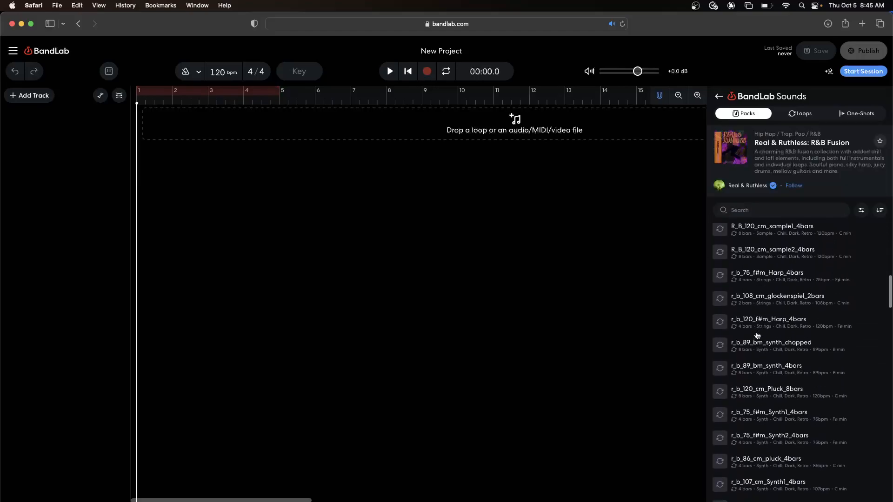
scroll(756, 335, up, 10)
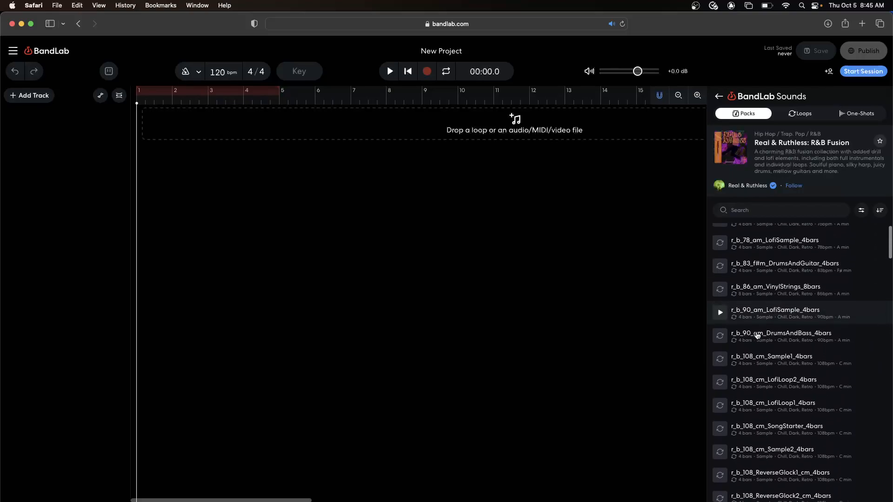
click(720, 315)
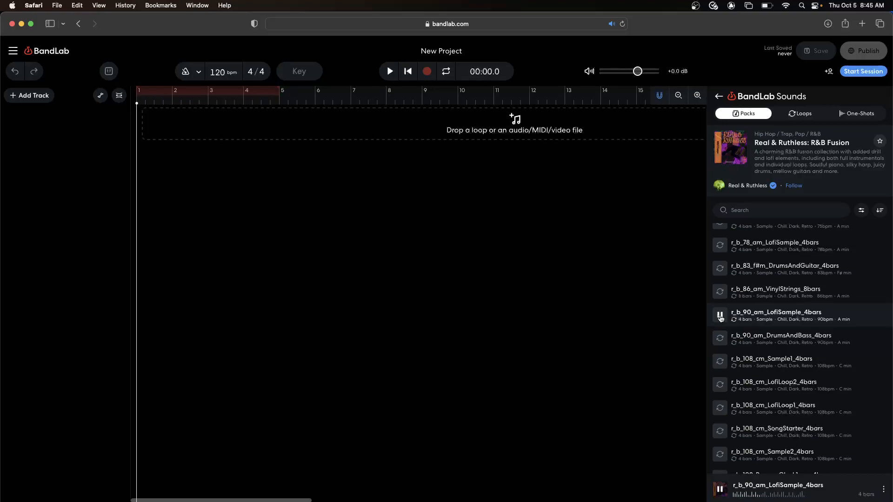
click(719, 316)
Step: Add the r_b_90_am_LofiSample_4bars loop at bar 1, allowing microphone access and setting the project key to A minor, and extend it to bar 9
drag(768, 318, 144, 123)
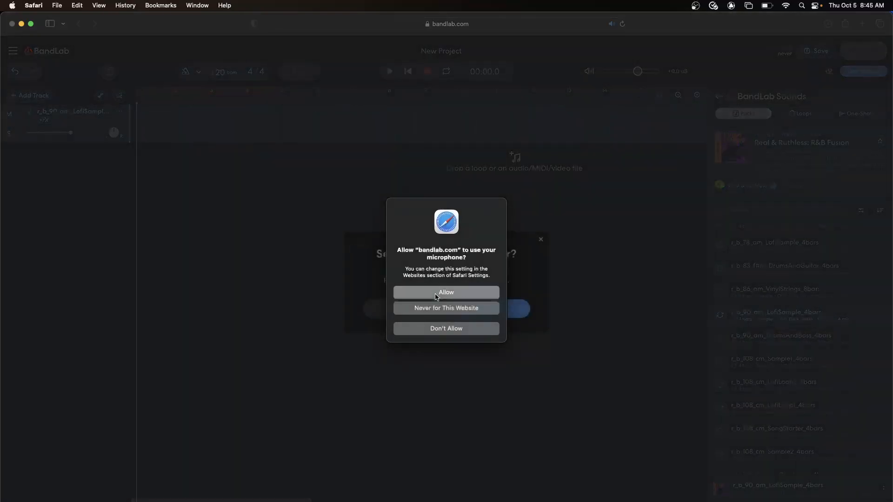
click(436, 293)
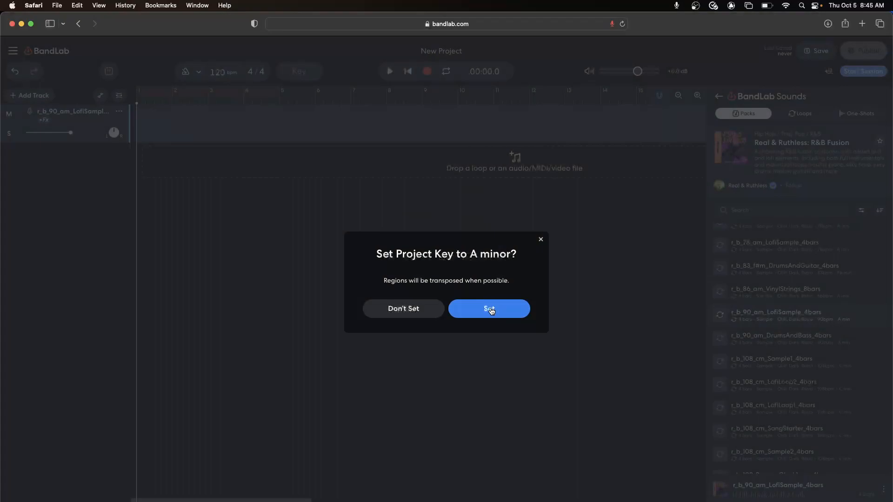
click(491, 312)
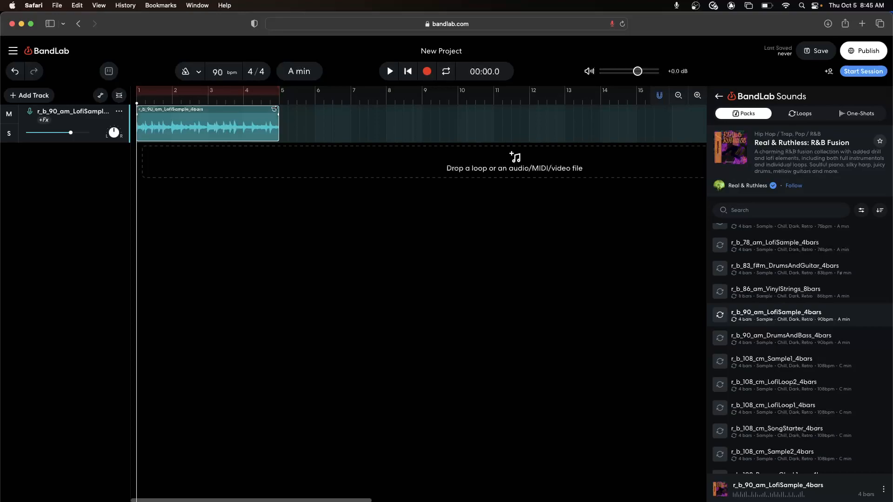
drag(275, 109, 417, 110)
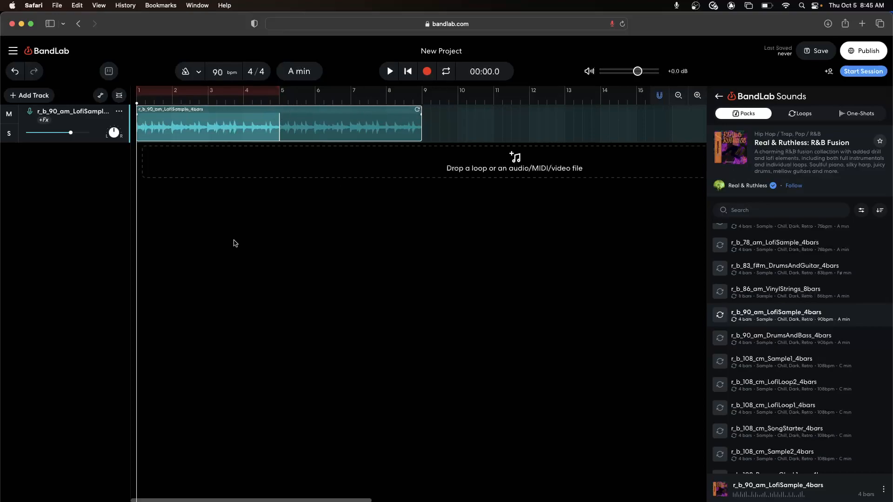
Step: Mute the LofiSample track, add the r_b_86_am_VinylStrings_8bars loop at bar 1 on a new track, and play it briefly
click(9, 115)
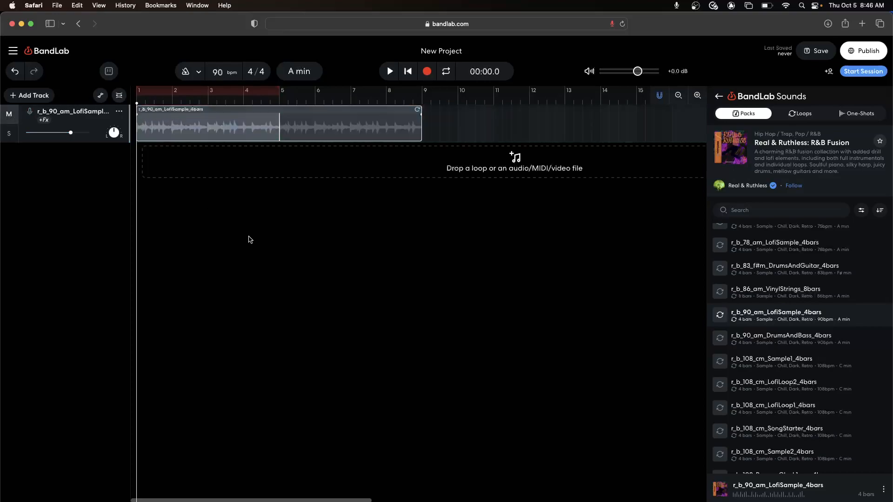
drag(635, 297, 144, 157)
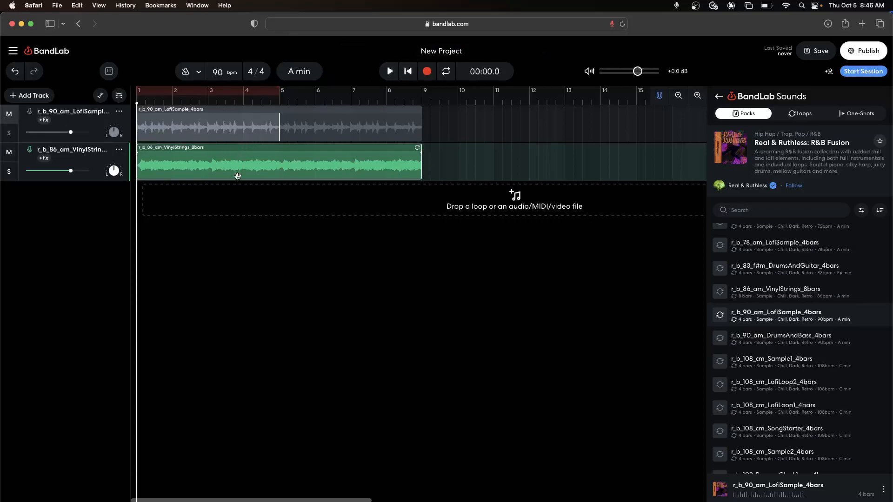
click(388, 72)
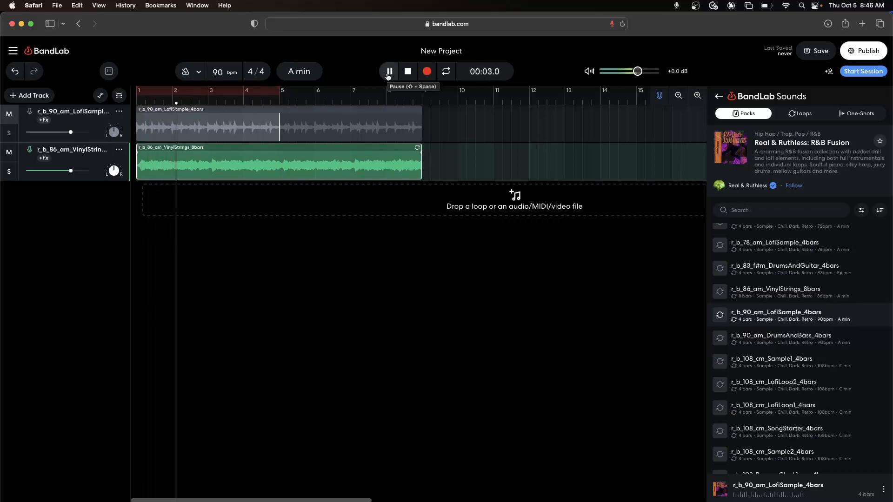
click(389, 72)
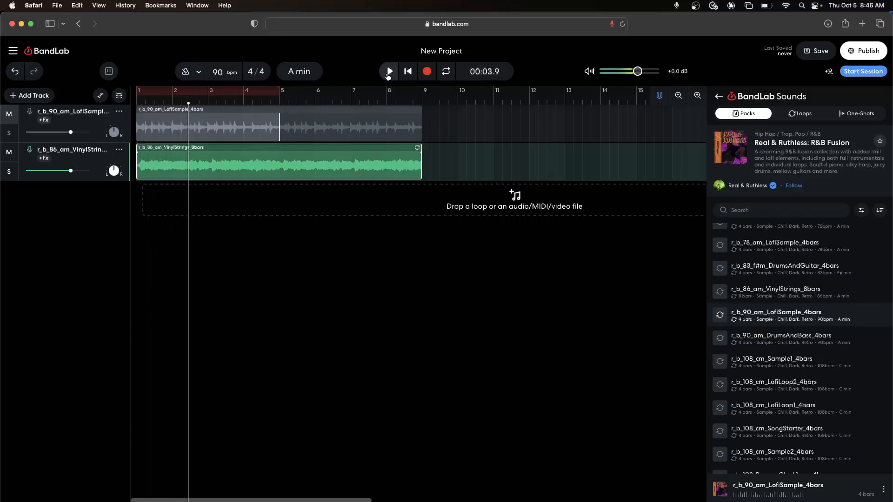
Step: Unmute the LofiSample track and play both tracks together from the beginning of the project
click(6, 119)
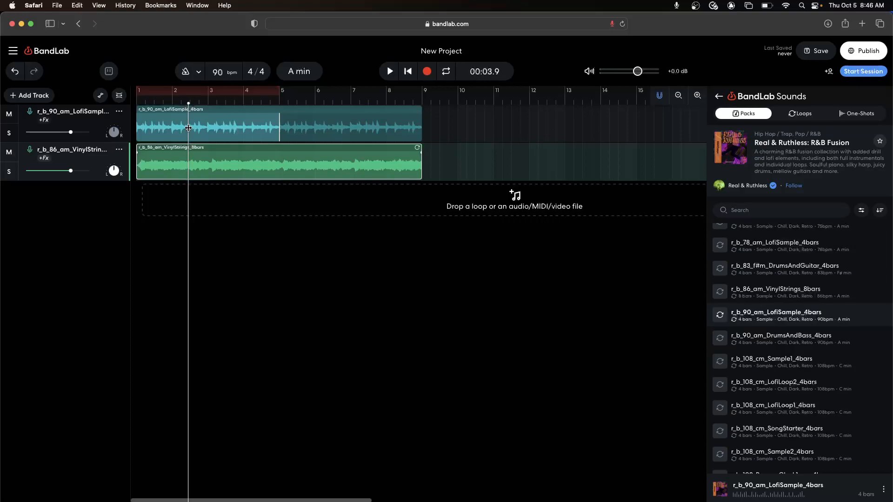
click(136, 103)
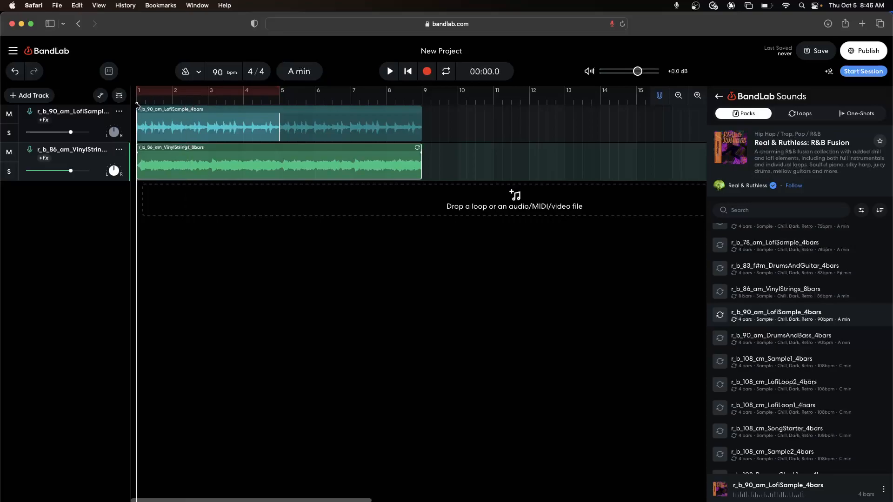
click(261, 104)
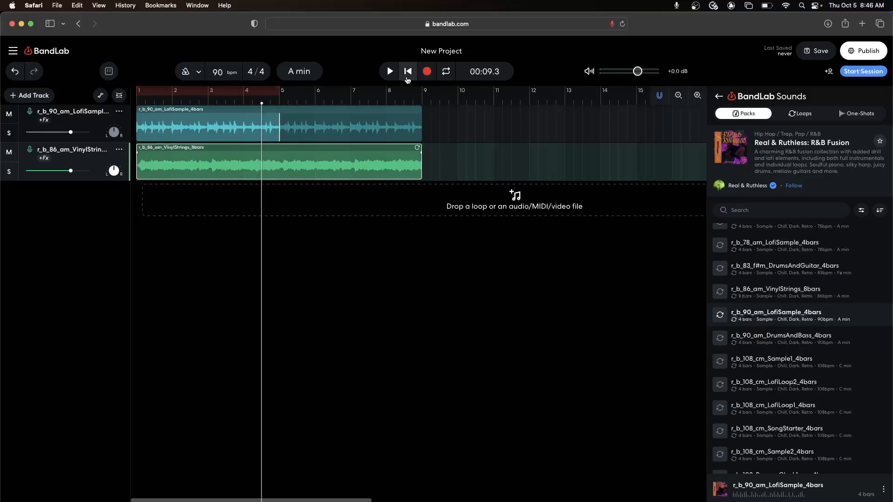
click(407, 72)
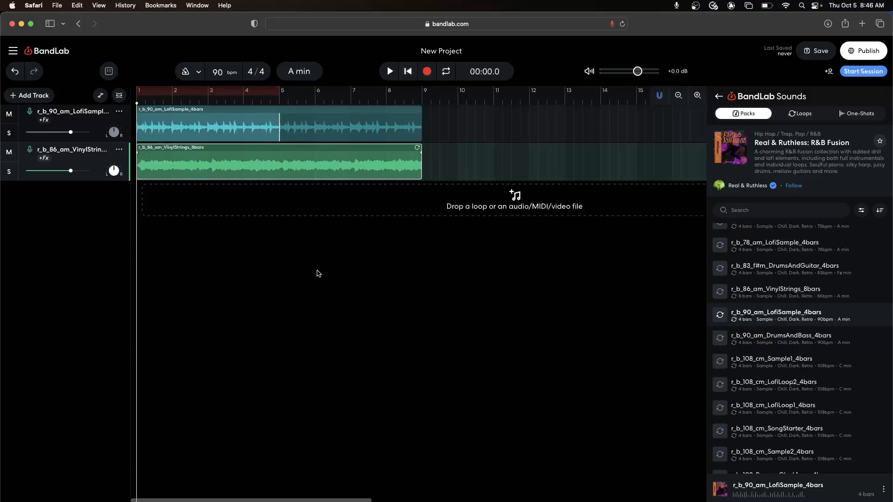
click(391, 76)
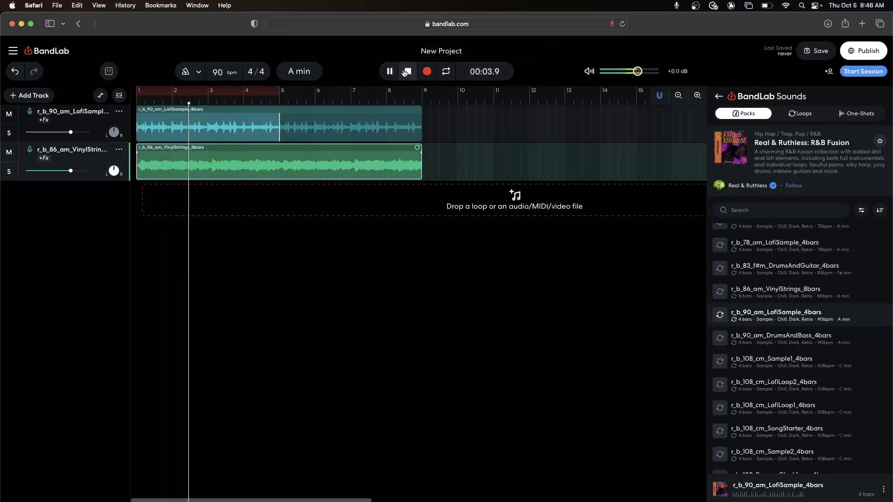
click(408, 73)
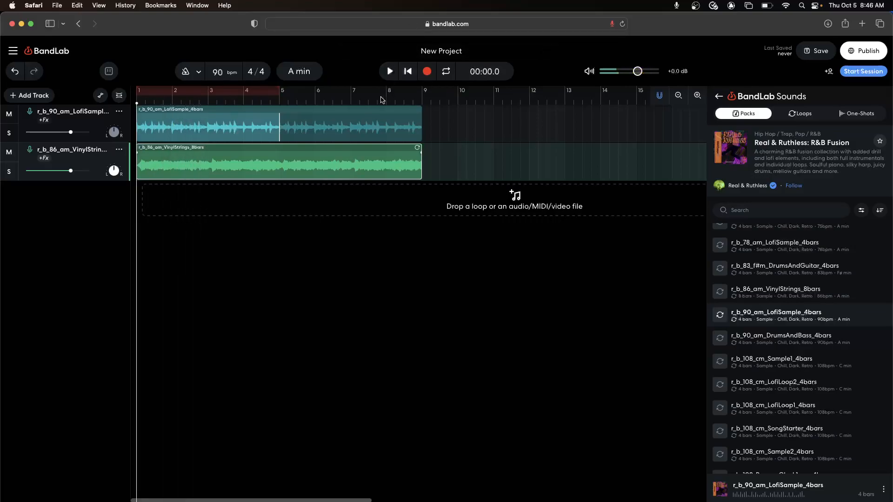
Step: Set the project tempo to 120 bpm, adjust the existing audio regions to match, and play the result briefly
click(213, 71)
text(120)
key(Return)
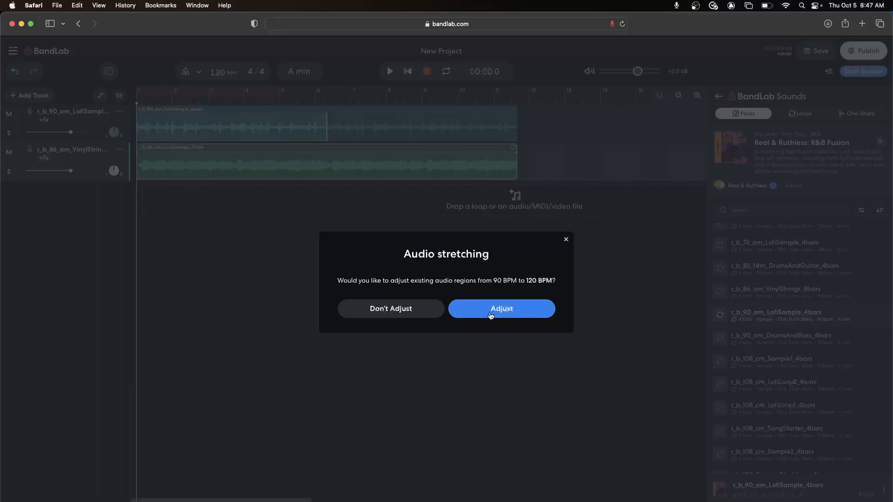
click(490, 314)
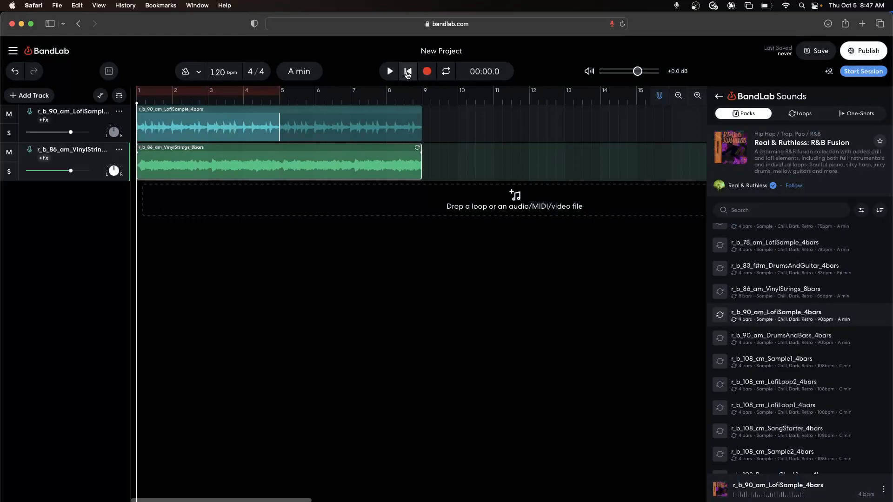
key(space)
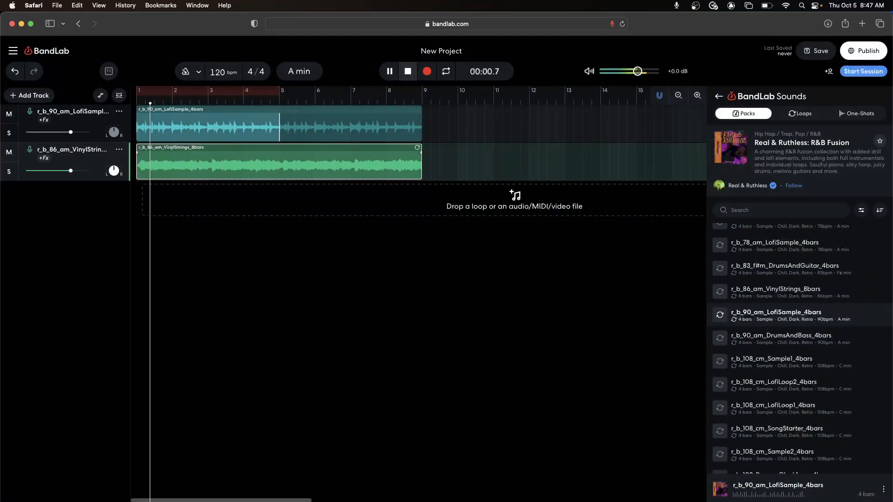
click(409, 74)
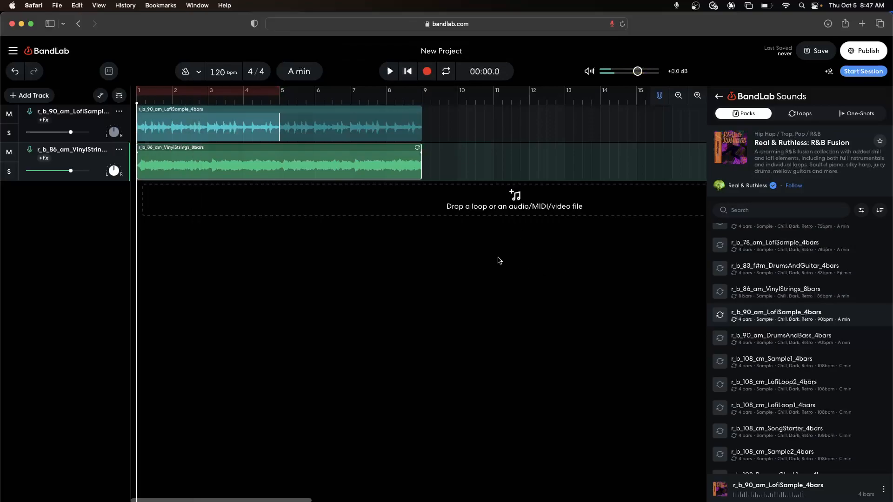
Step: Filter the BandLab Sounds loops by the Bass instrument, the Hip Hop / Trap genre and the Chill character
click(803, 116)
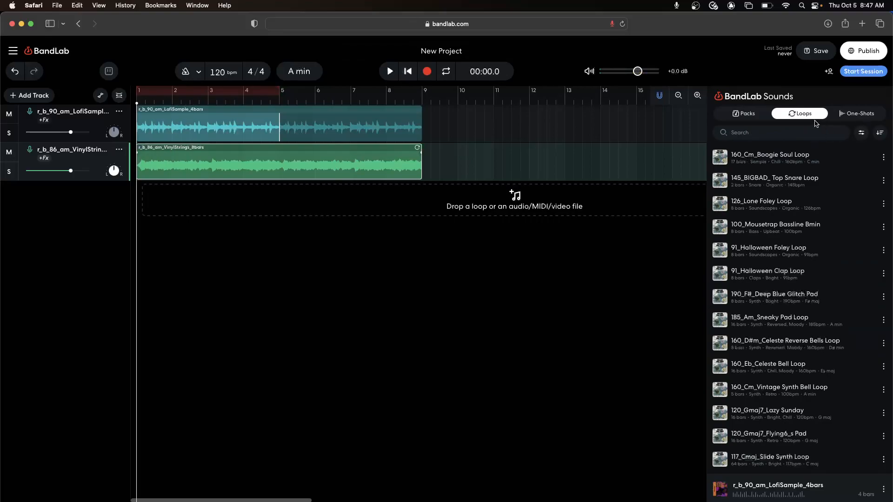
click(860, 135)
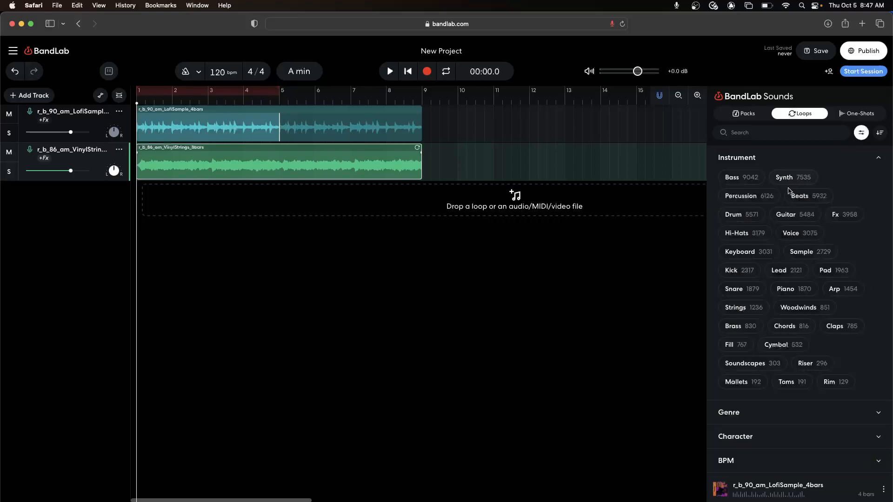
click(740, 178)
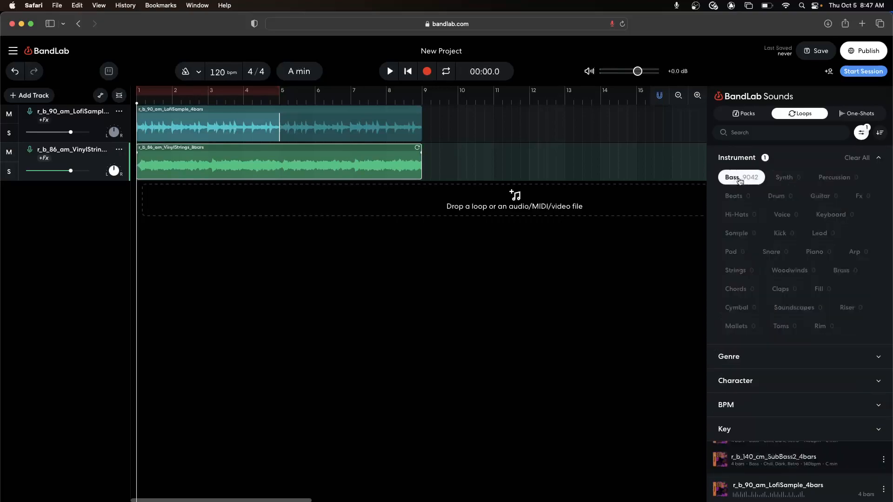
click(729, 357)
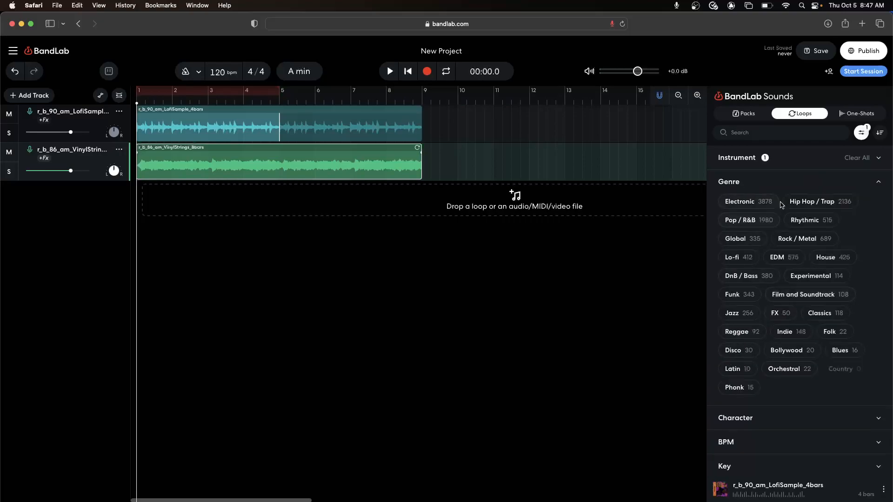
click(813, 204)
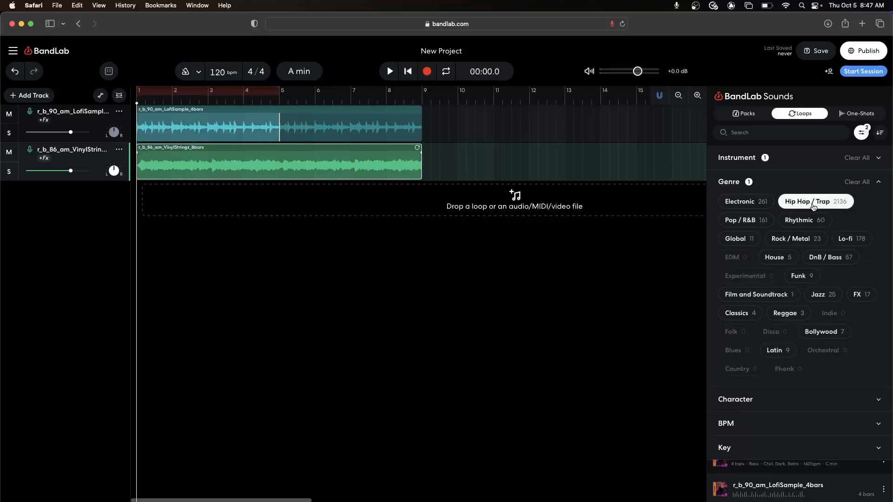
click(744, 402)
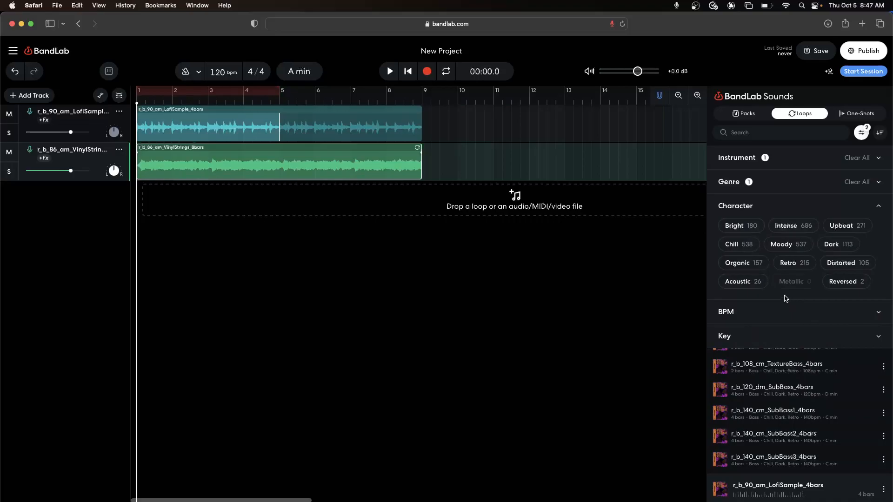
click(737, 244)
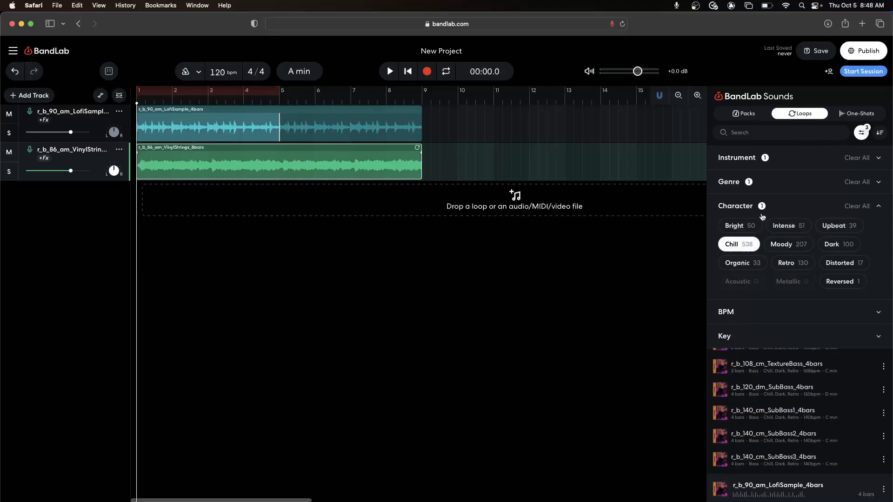
click(861, 138)
Step: Browse the filtered bass loops and preview Atom_147_F#m_808_8bars and Ignore_130_Bm_808_8bars
scroll(787, 269, down, 6)
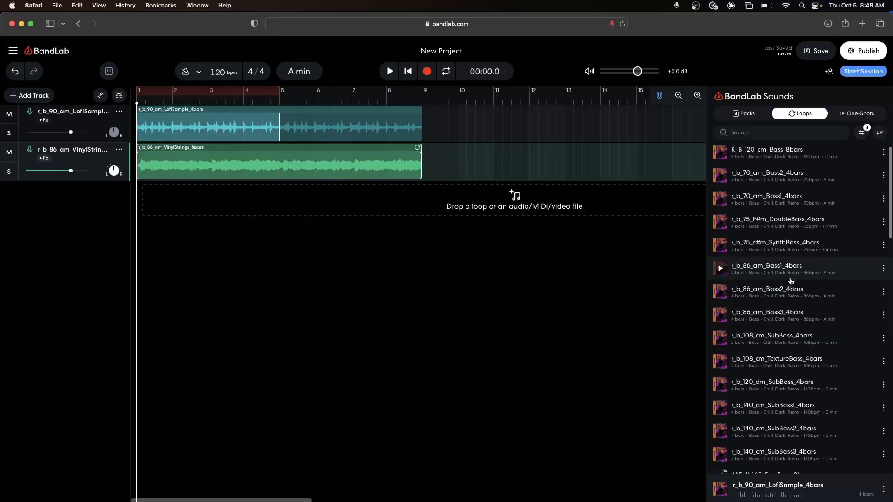
scroll(790, 279, down, 10)
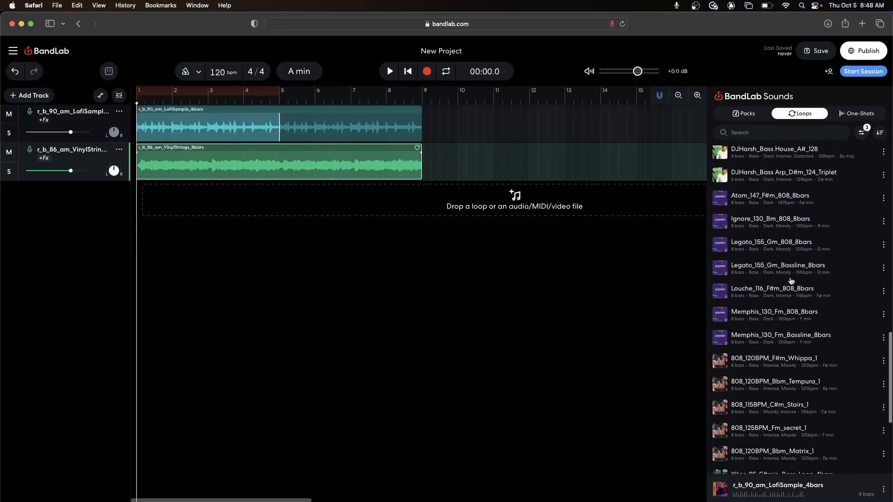
scroll(790, 280, up, 3)
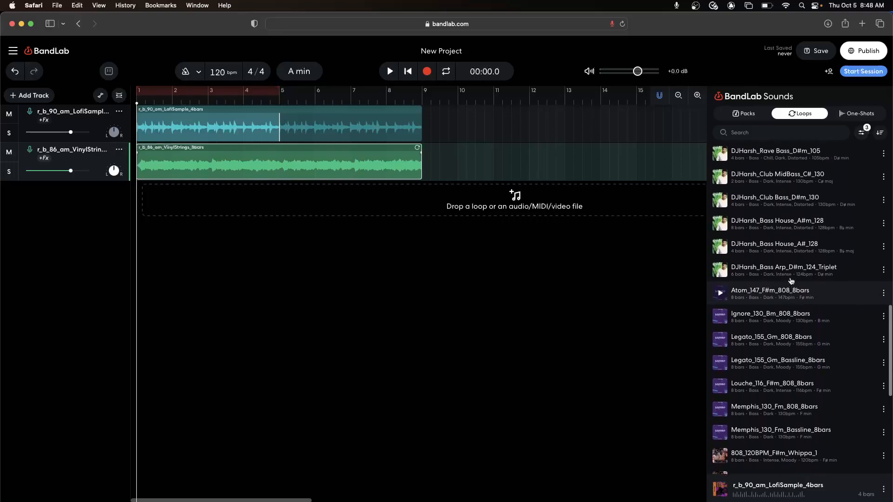
click(719, 300)
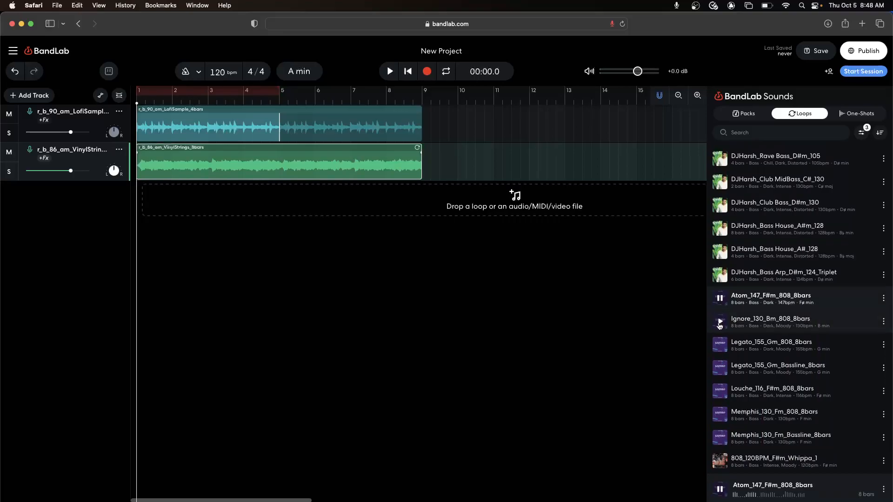
click(719, 322)
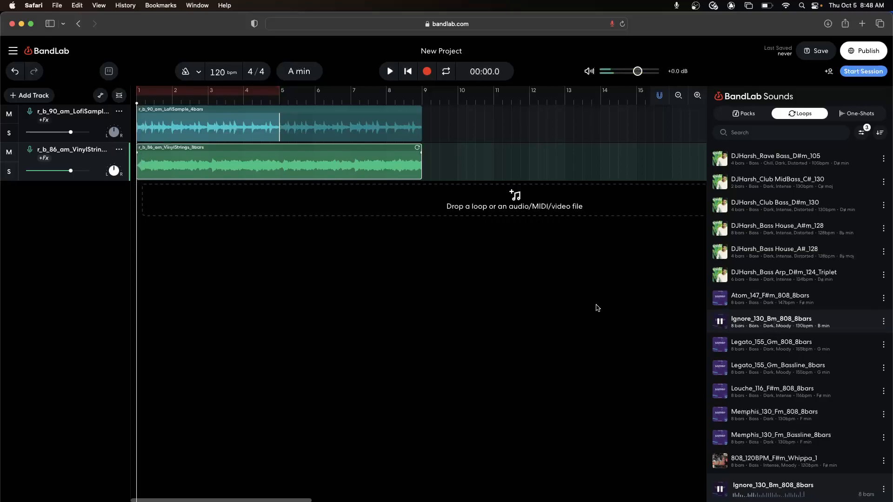
Step: Add the Ignore_130_Bm_808_8bars loop as a third track starting at bar 1
drag(374, 174, 143, 208)
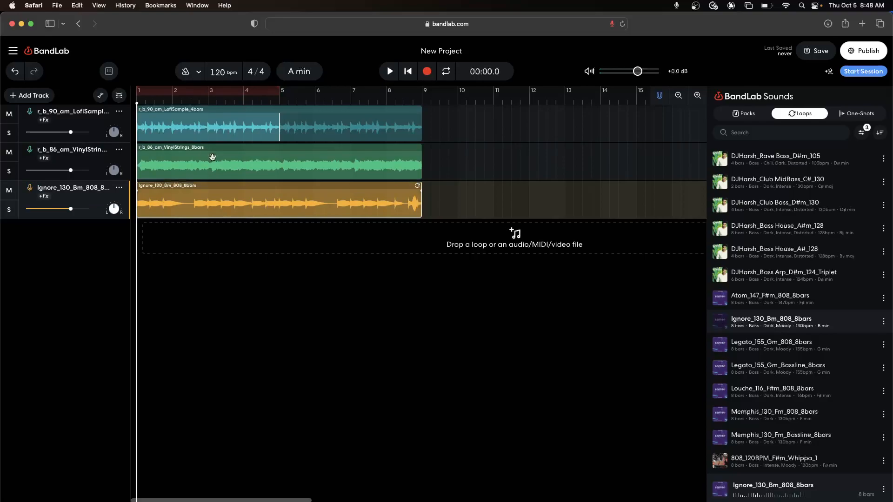
Step: Try the 808 bass region at bar 9, place the playhead at its start, and return the region to bar 1
drag(189, 200, 459, 204)
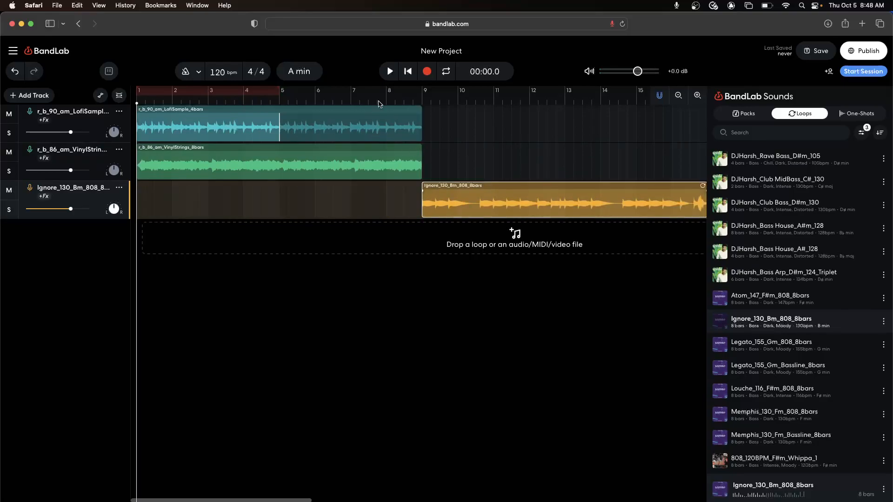
click(405, 96)
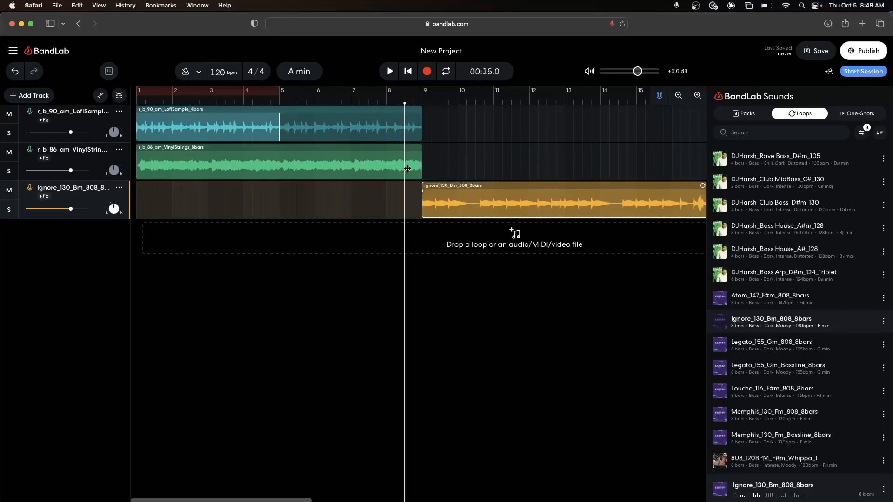
click(422, 102)
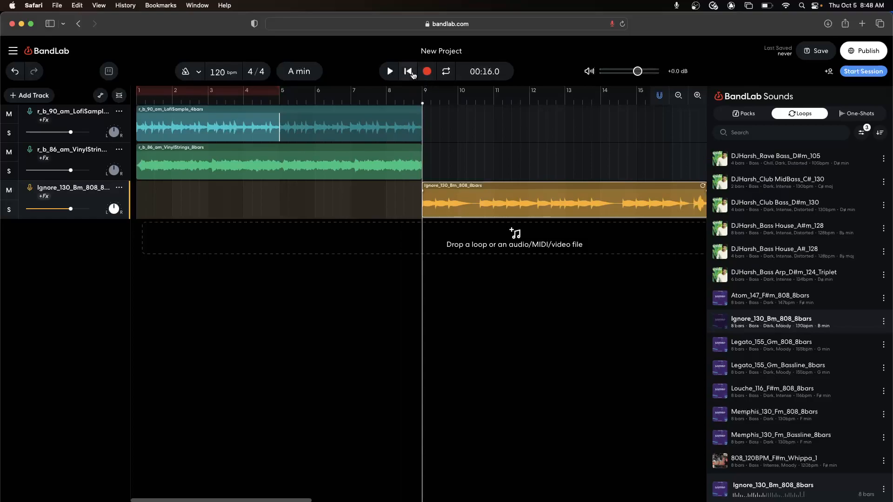
click(390, 72)
click(390, 71)
drag(495, 205, 209, 201)
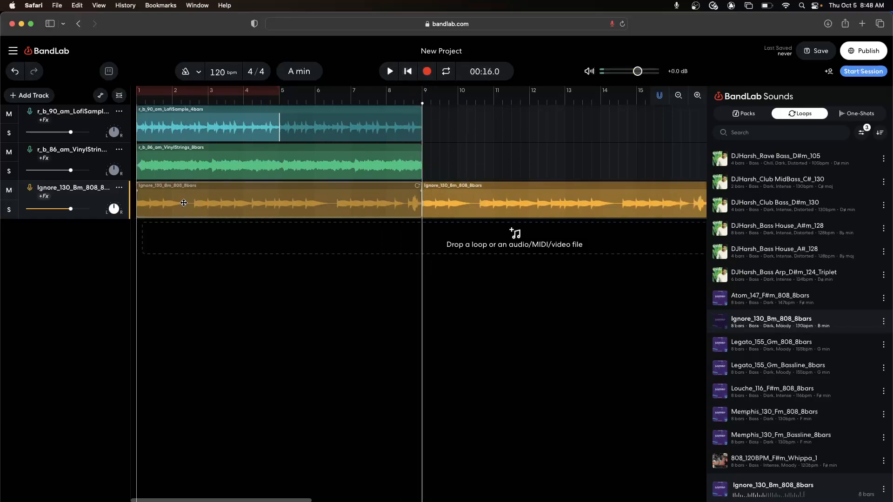
Step: Play all three tracks together briefly from the beginning of the project
click(405, 72)
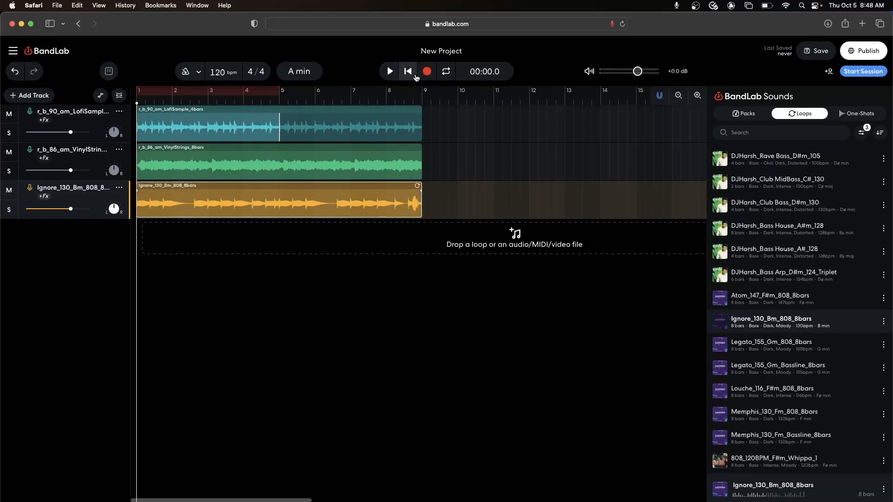
click(389, 72)
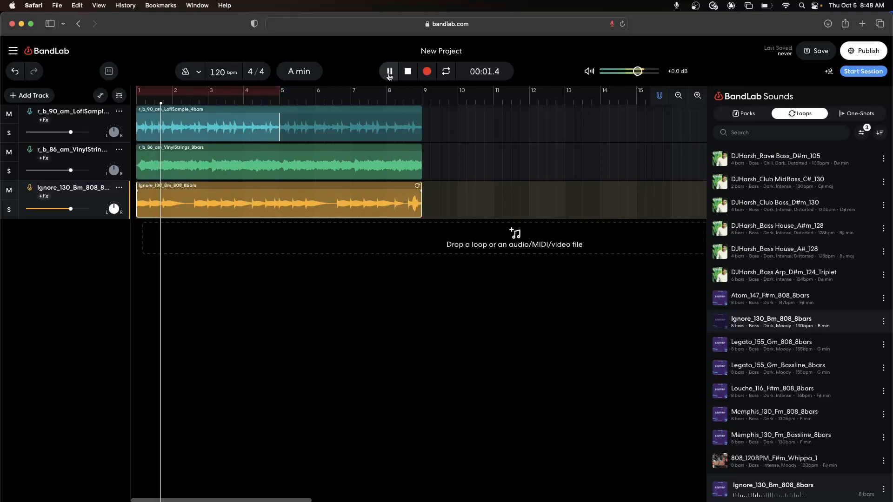
click(390, 72)
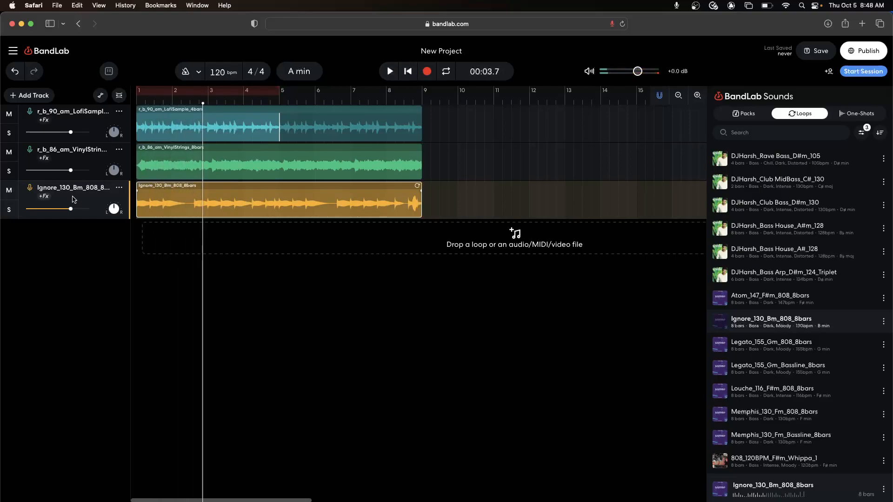
Step: Lower the volume of the VinylStrings and LofiSample tracks and replay the mix briefly from the beginning
drag(71, 170, 59, 170)
drag(70, 132, 58, 132)
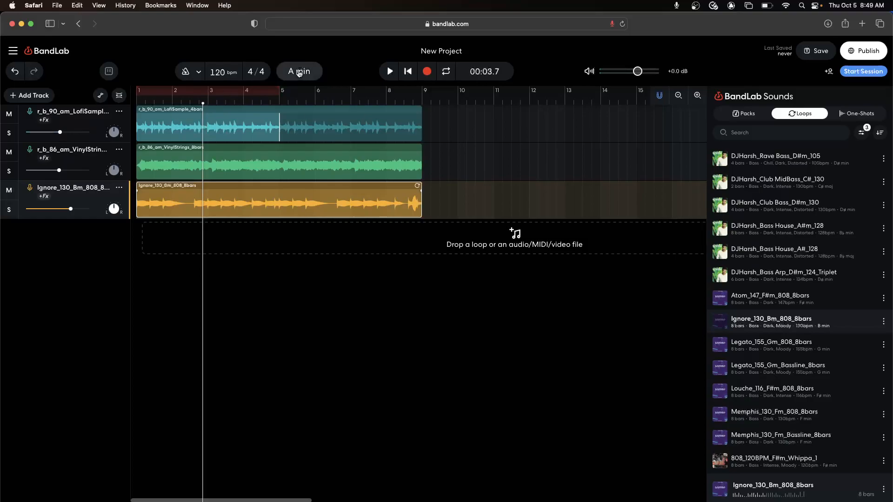
click(409, 75)
key(space)
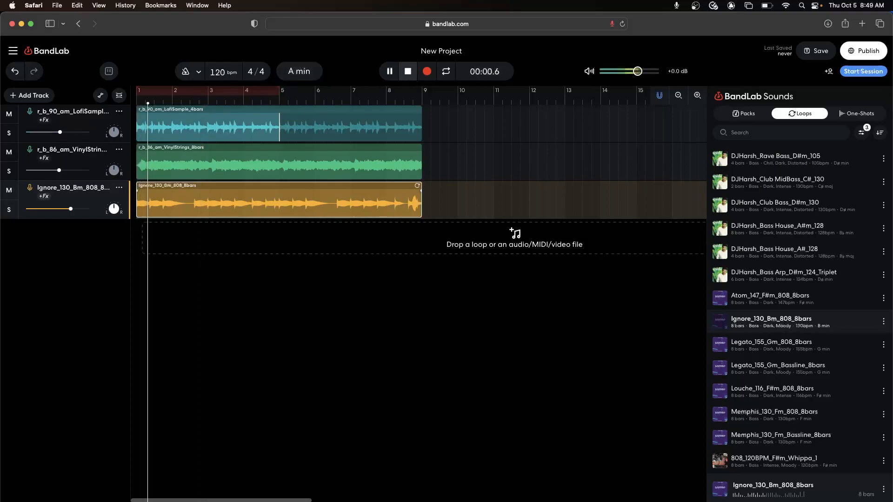
key(space)
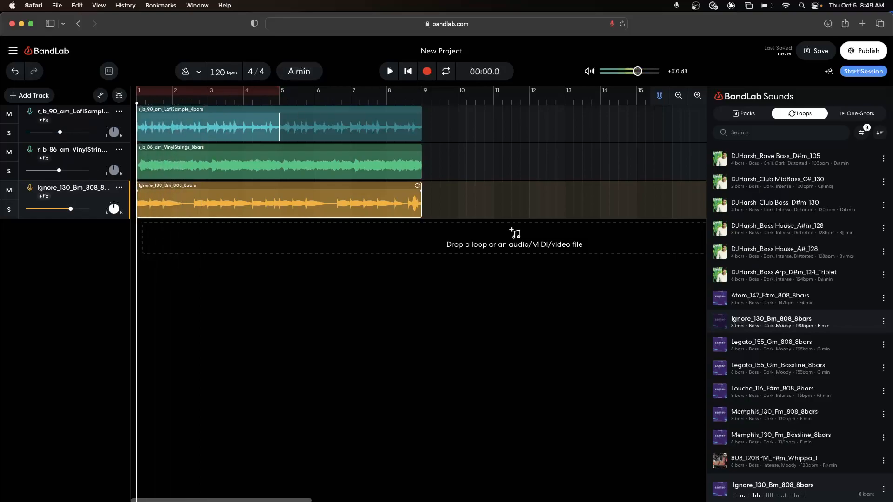
Step: Raise the volume of the 808 bass track close to maximum and listen to the mix from the beginning
drag(71, 209, 87, 208)
key(space)
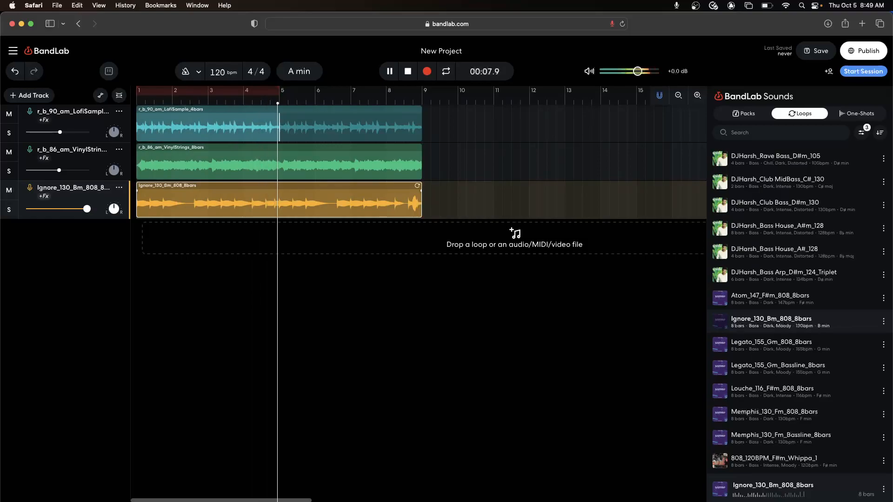
key(space)
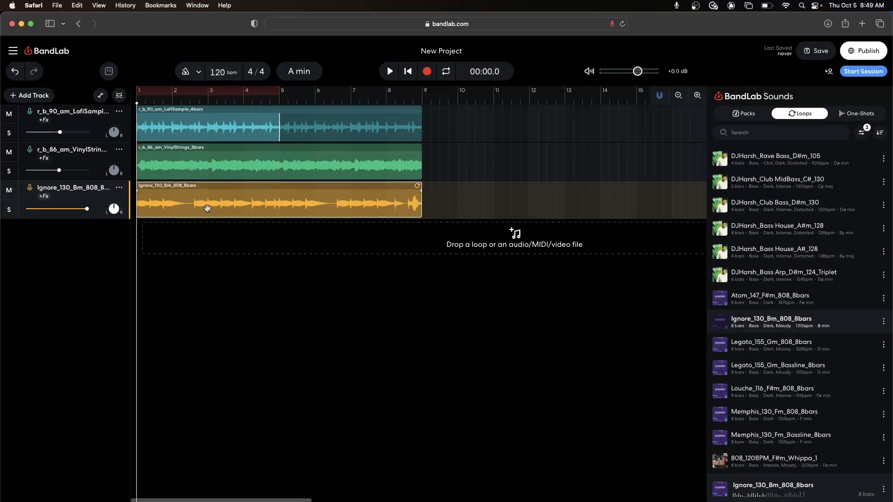
Step: Delete the 808 bass region, undo the deletion, and open the region's options without choosing one
key(Delete)
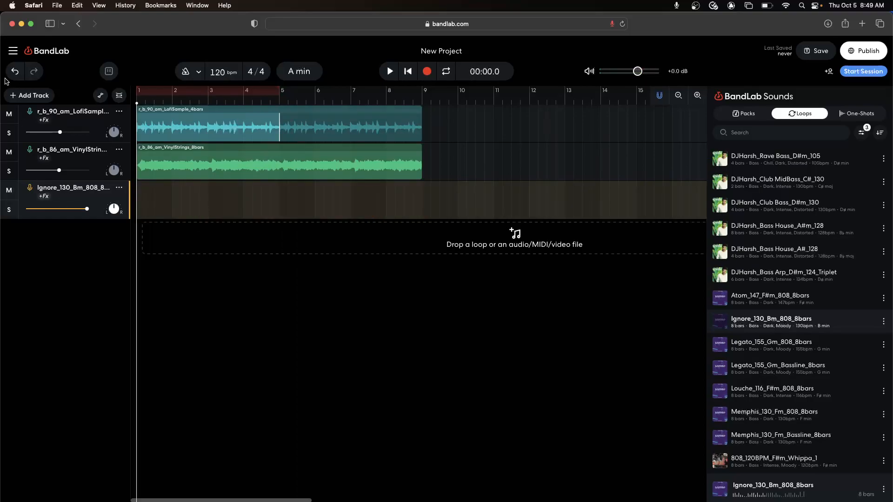
click(14, 75)
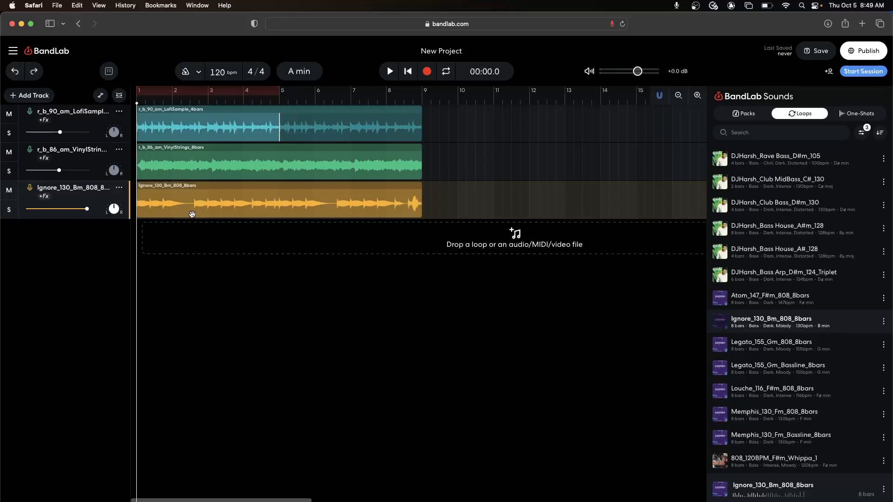
right_click(192, 214)
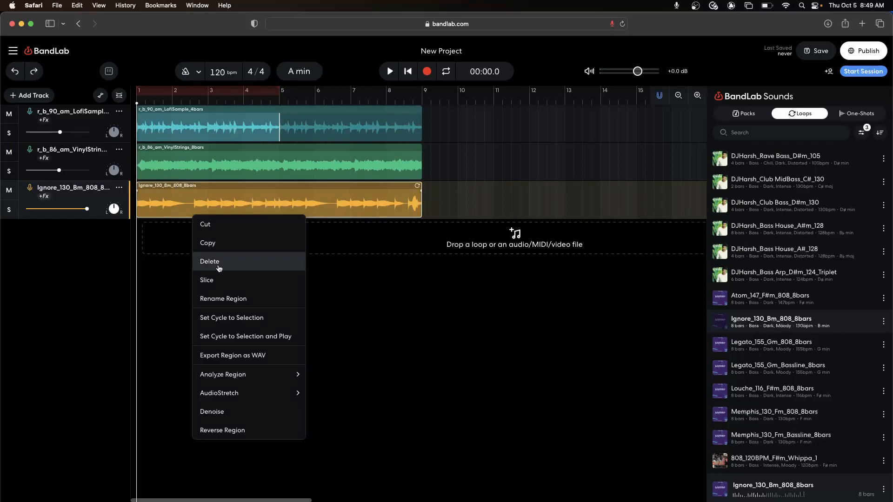
click(495, 364)
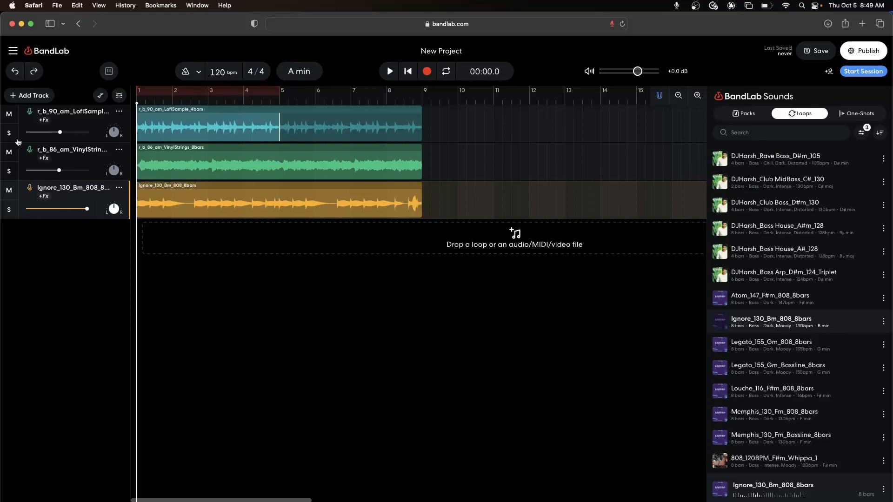
Step: Mute the VinylStrings and LofiSample tracks, leaving only the 808 bass active, and unmute both again
click(7, 152)
click(9, 113)
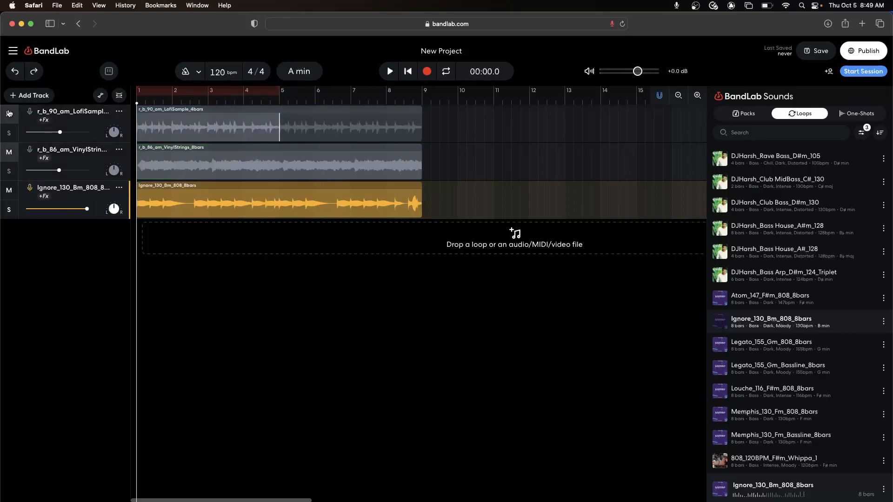
click(9, 113)
click(8, 154)
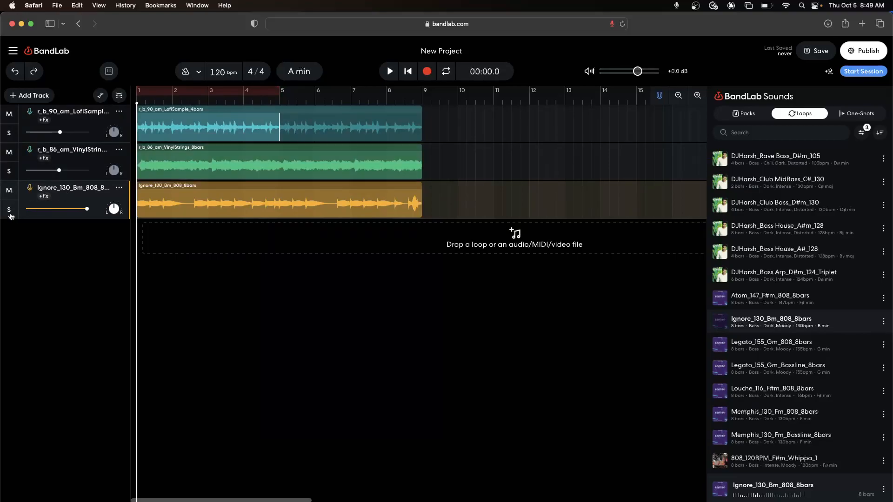
Step: Solo the 808 bass track, play it briefly on its own, and turn its solo off
click(9, 209)
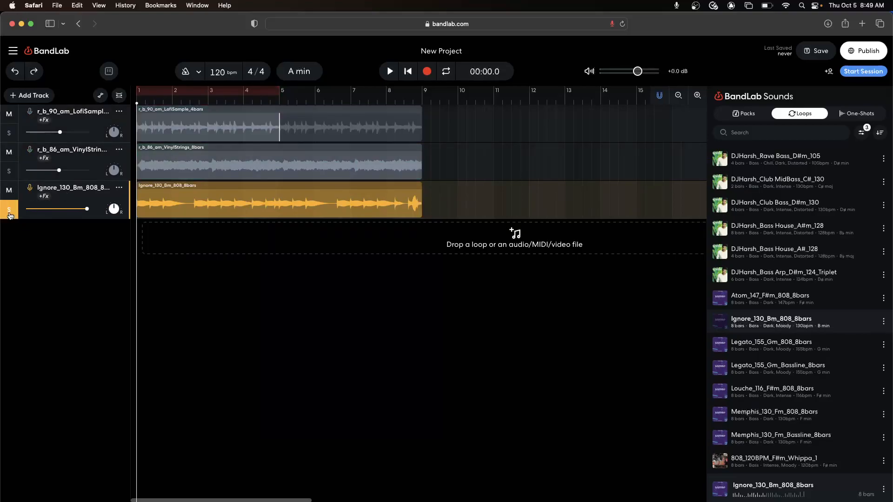
key(space)
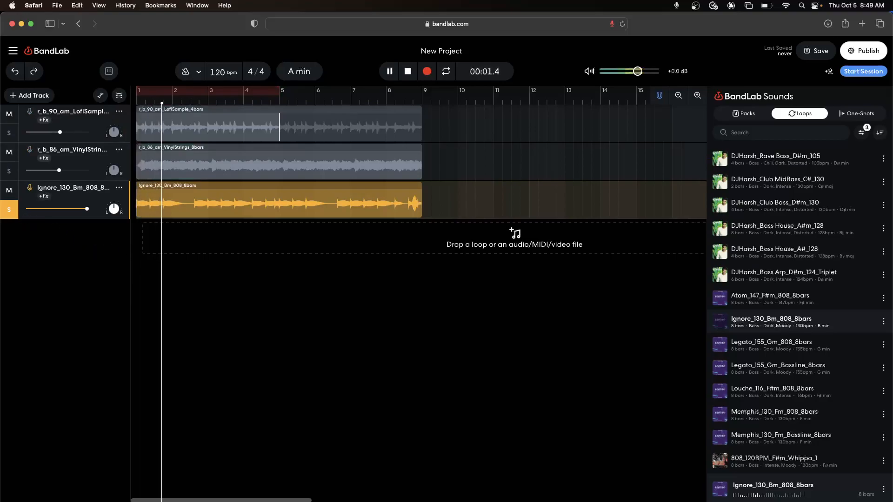
key(space)
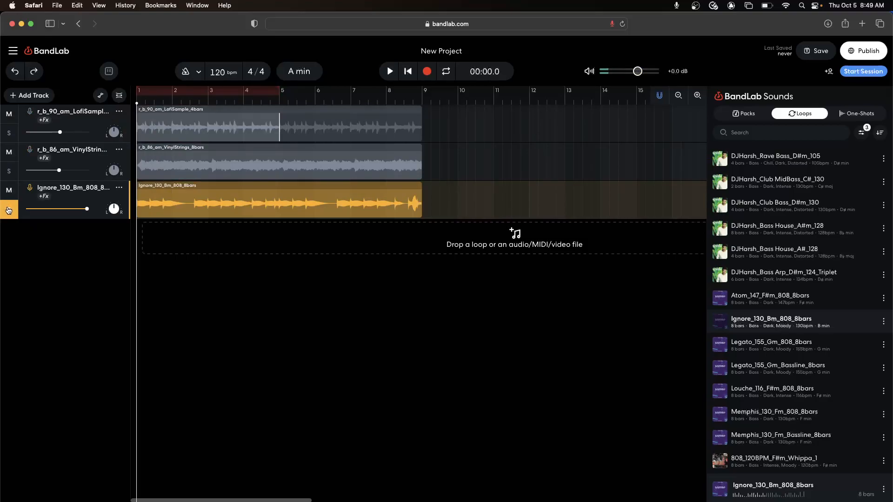
click(9, 213)
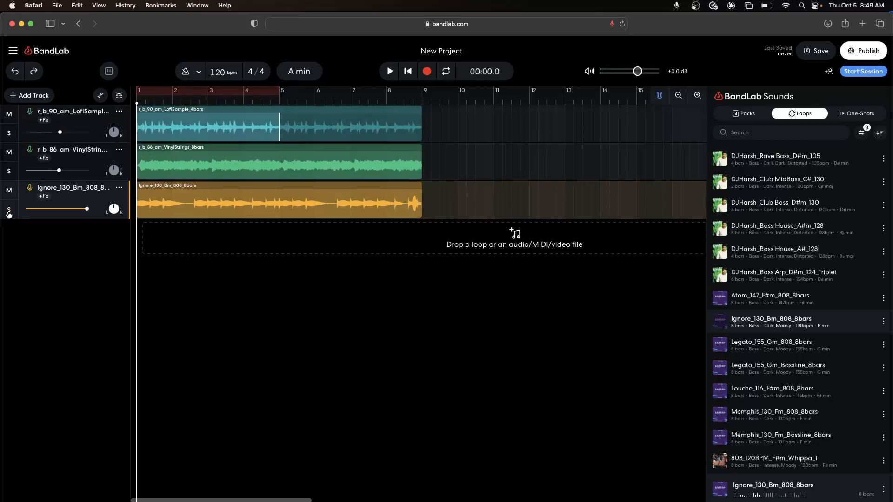
Step: Solo the 808 bass and LofiSample tracks together, and turn both solos off
click(9, 212)
click(8, 134)
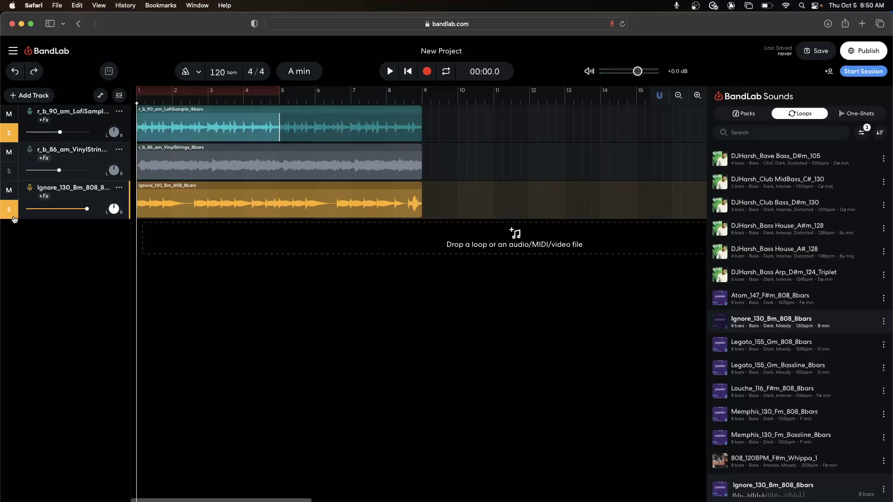
click(11, 215)
click(8, 135)
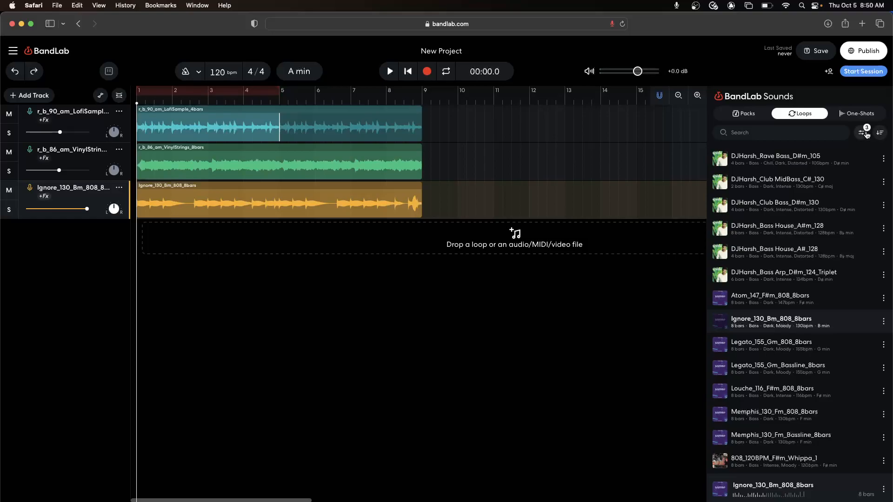
Step: Clear the Instrument, Genre and Character filters from the BandLab Sounds loops
click(864, 133)
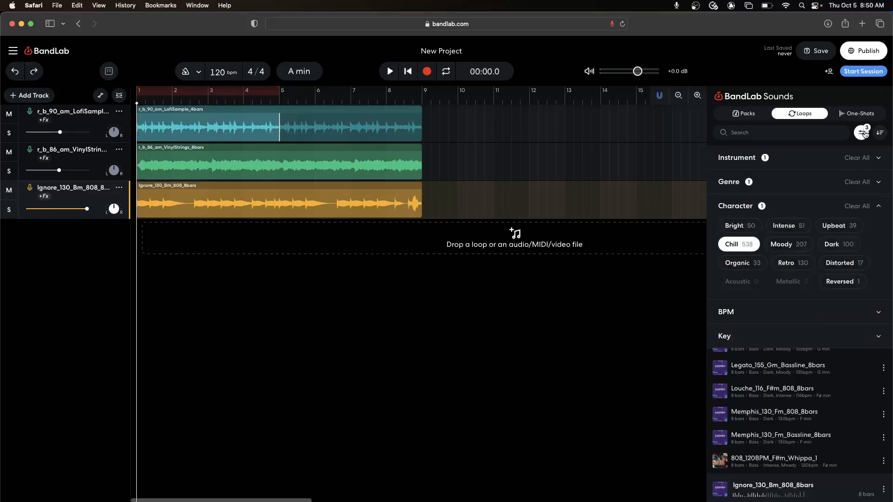
click(858, 160)
click(858, 183)
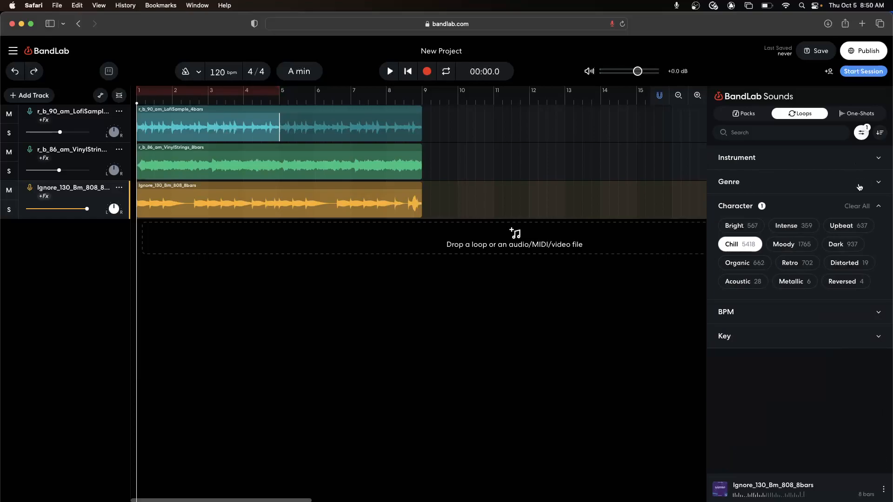
click(856, 207)
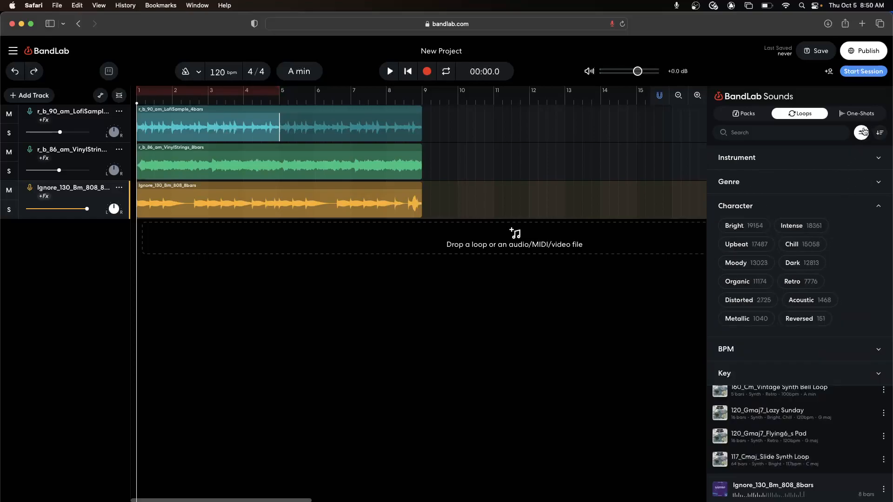
Step: Look through the Instrument, Genre and Character filter options for loops without selecting any
click(822, 166)
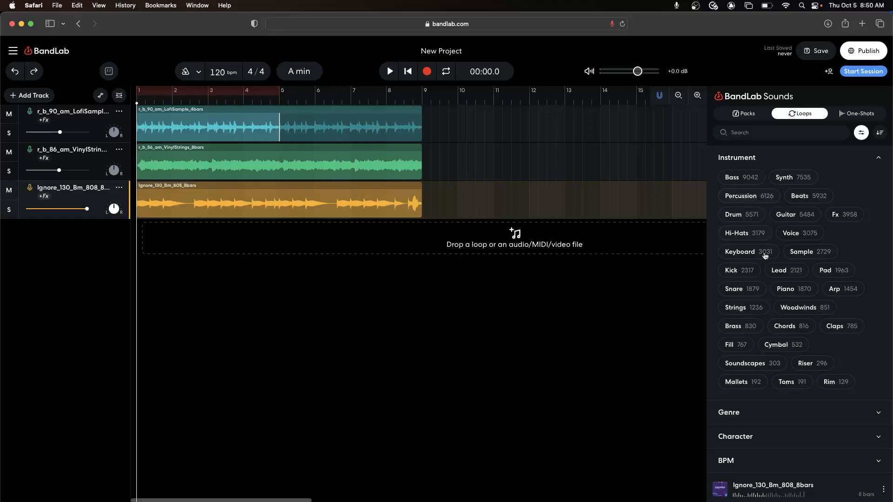
click(878, 157)
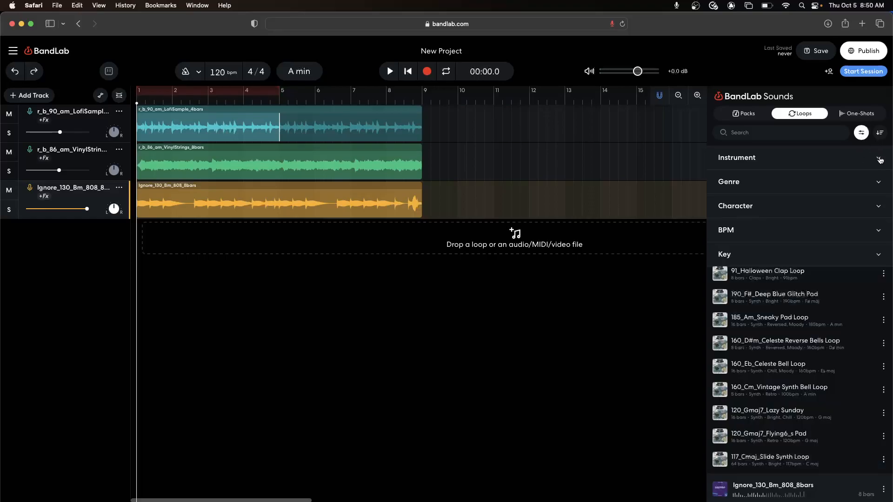
click(835, 188)
click(835, 189)
click(793, 209)
click(794, 209)
Step: Look over the One-Shots and Packs collections in BandLab Sounds and close the sounds browser
click(856, 114)
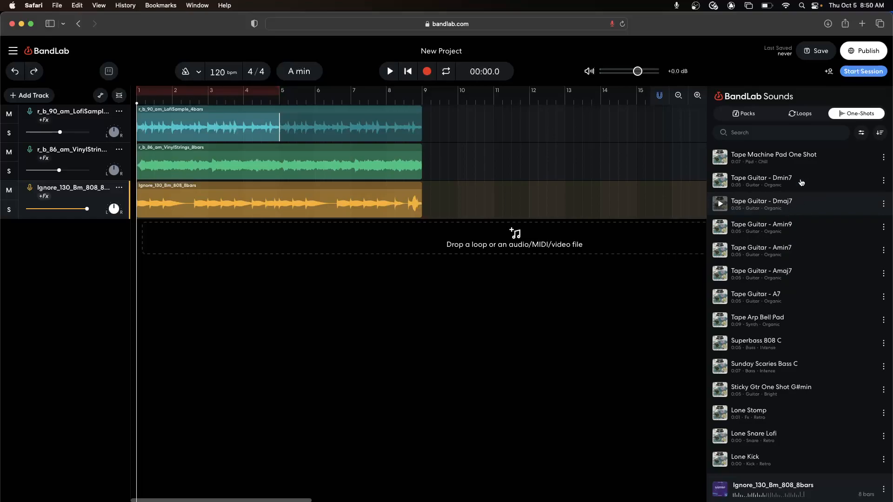
click(802, 116)
click(743, 114)
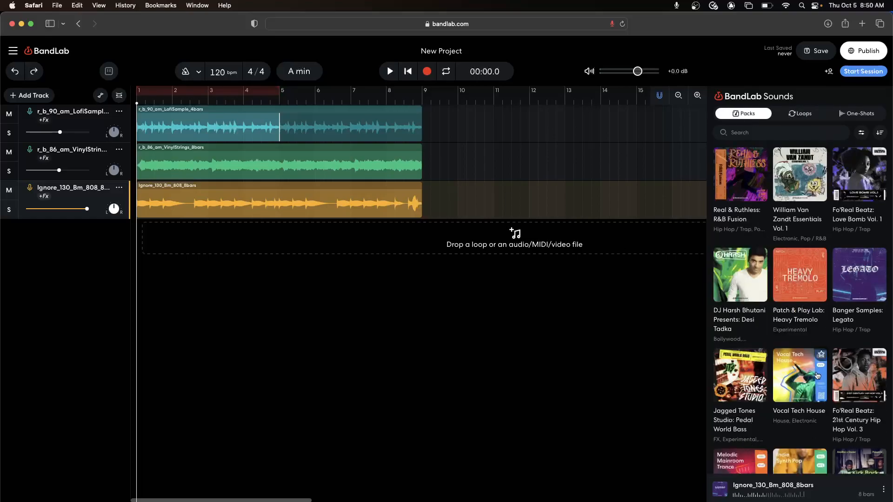
click(858, 501)
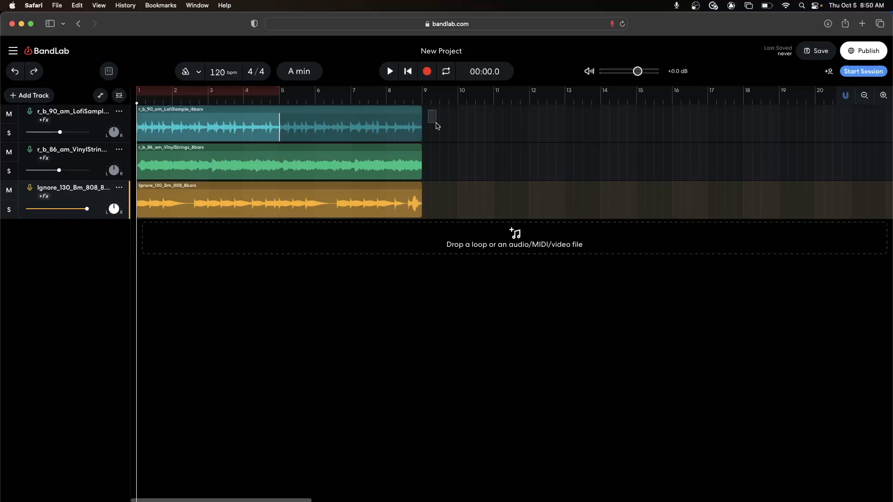
Step: Select the regions on all three tracks and extend their loops together to the start of bar 17
drag(427, 110, 352, 194)
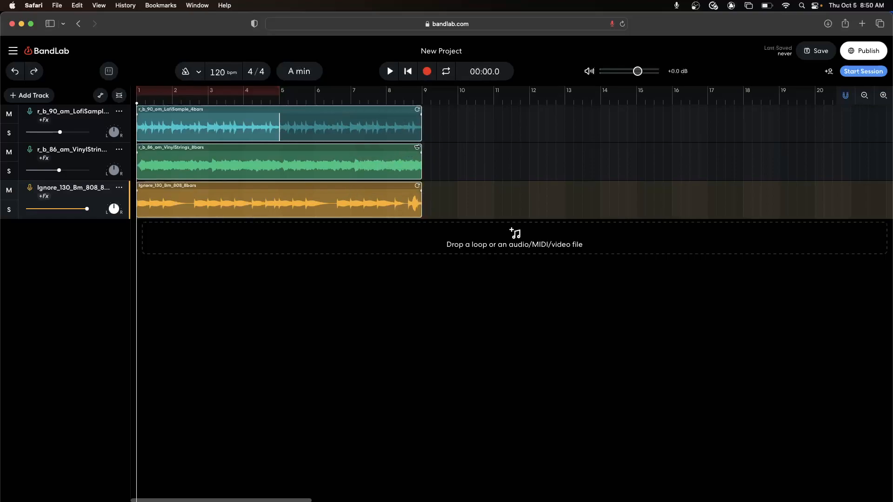
drag(416, 148, 701, 130)
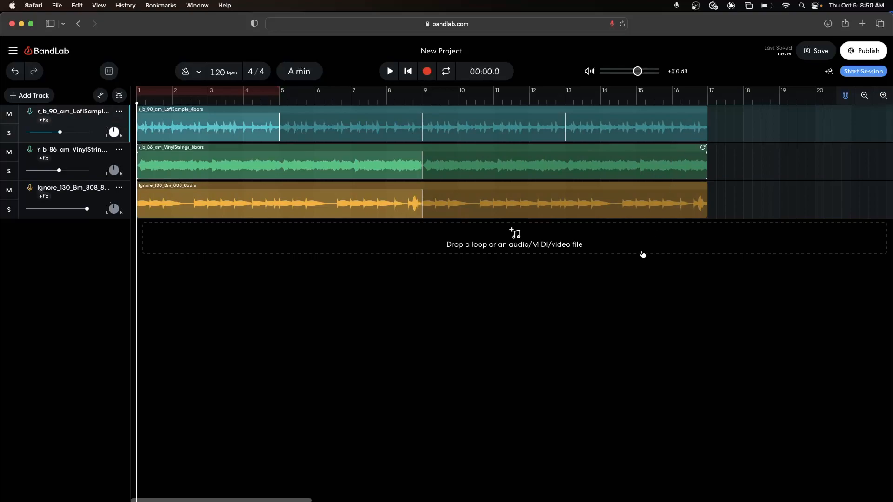
Step: Add a Bitcrusher from the Distortion effects to the VinylStrings track
click(293, 362)
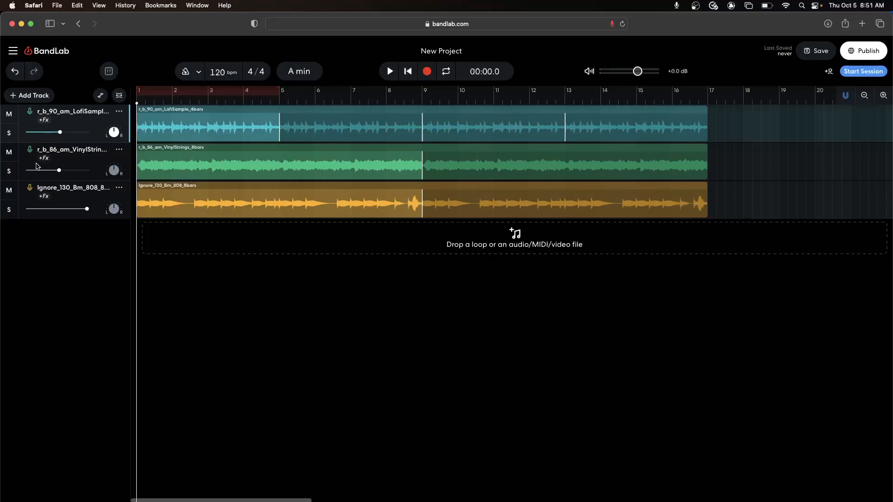
click(67, 157)
click(43, 159)
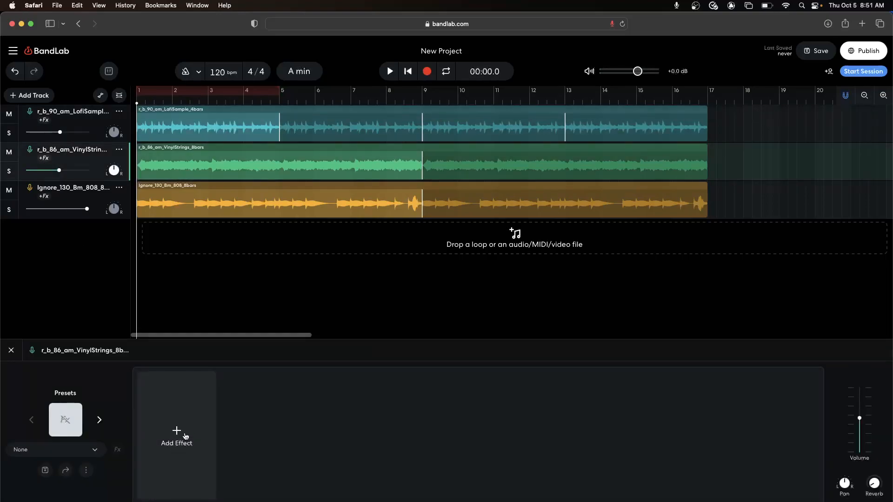
click(176, 455)
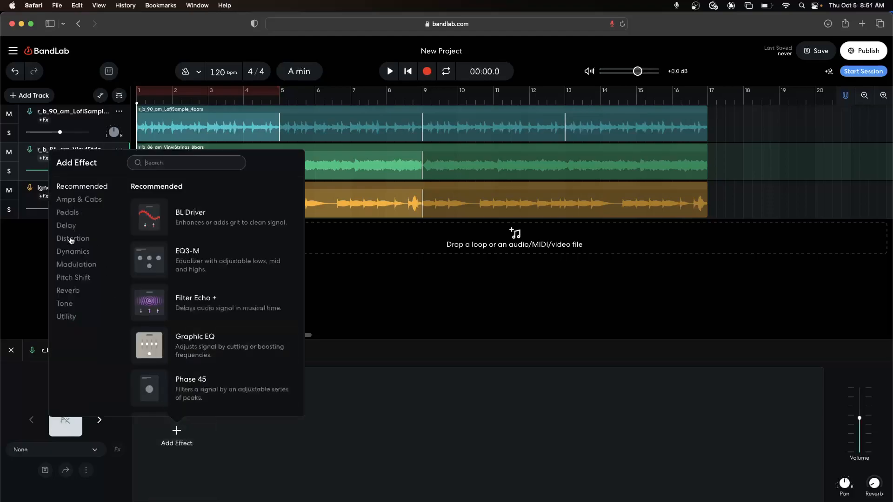
scroll(238, 293, down, 5)
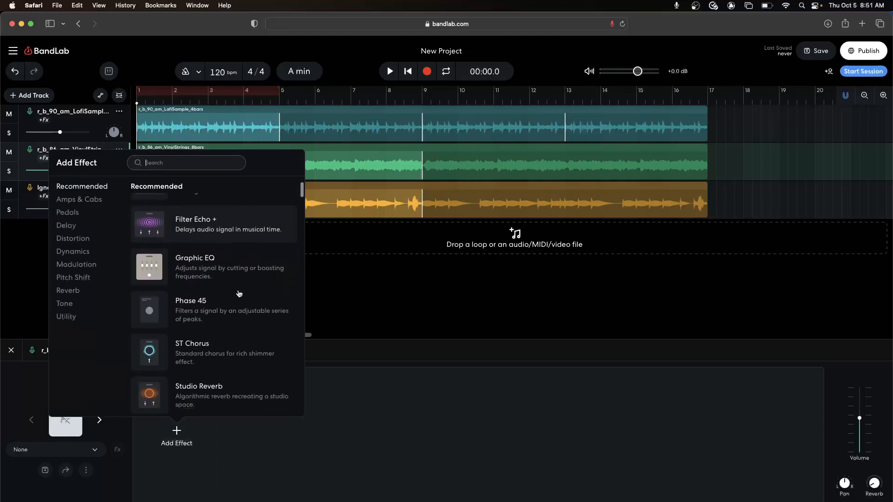
scroll(238, 293, down, 4)
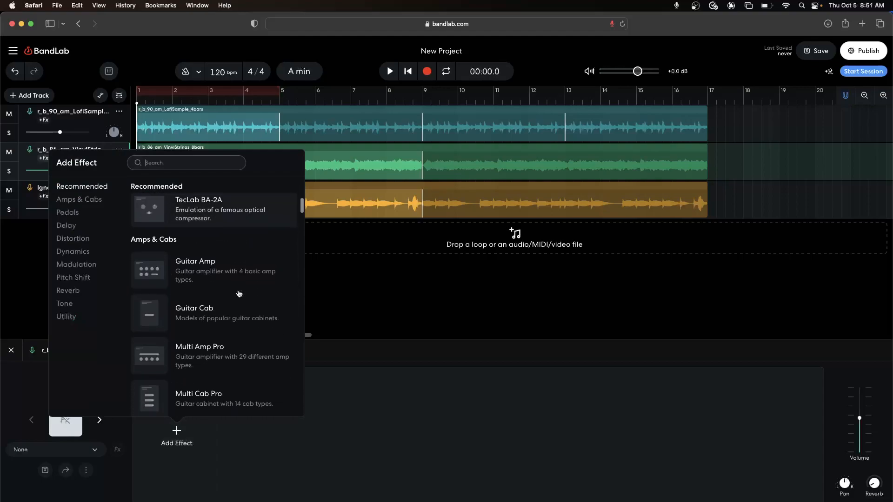
scroll(238, 293, down, 3)
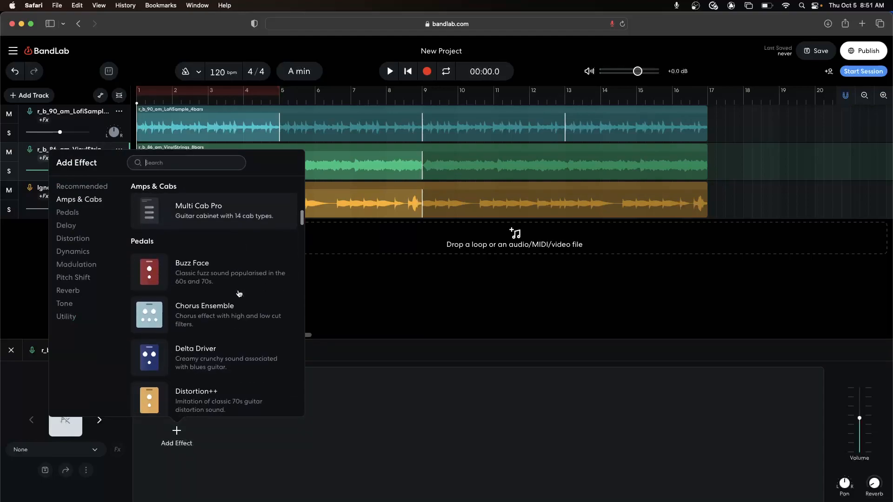
scroll(196, 345, down, 1)
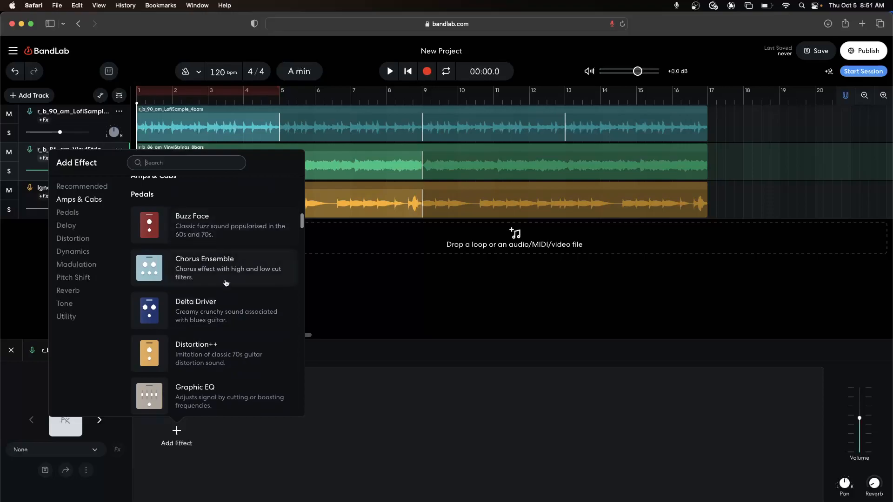
scroll(219, 321, down, 4)
scroll(218, 321, down, 7)
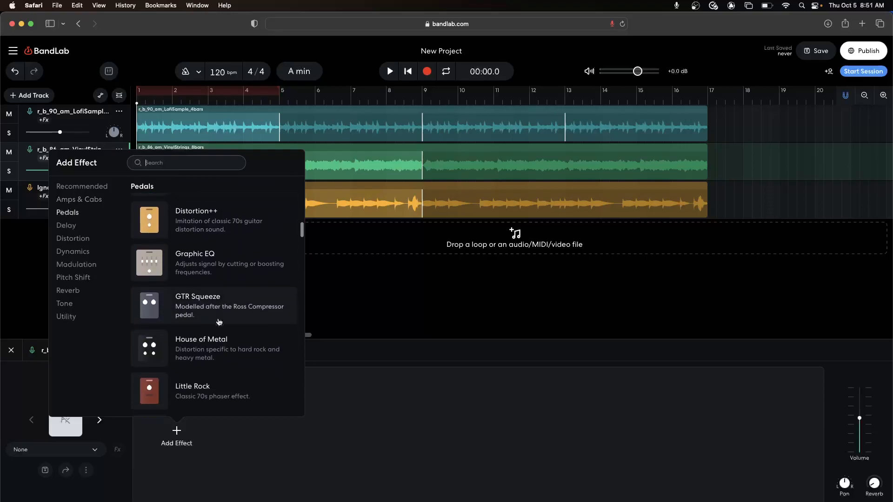
scroll(218, 321, down, 6)
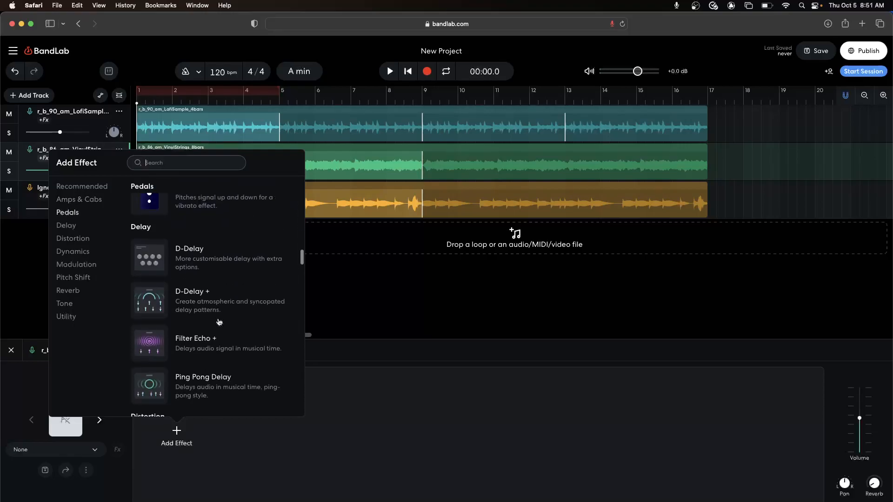
scroll(218, 322, down, 1)
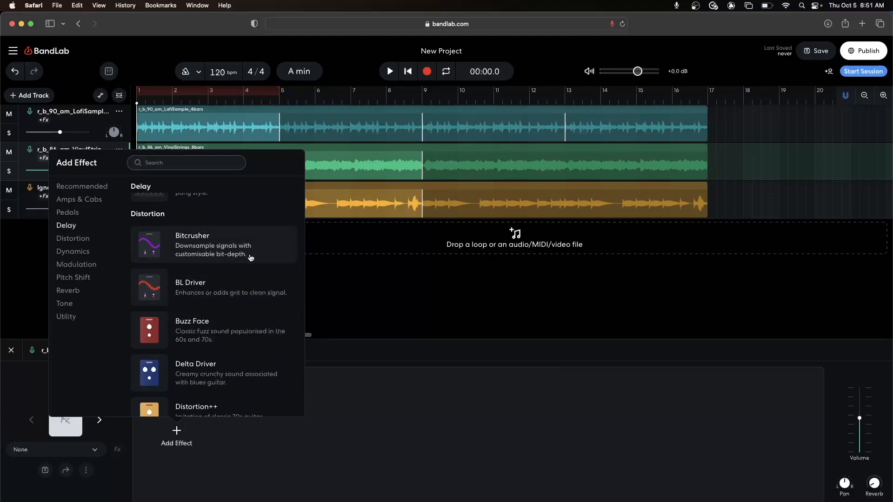
click(219, 249)
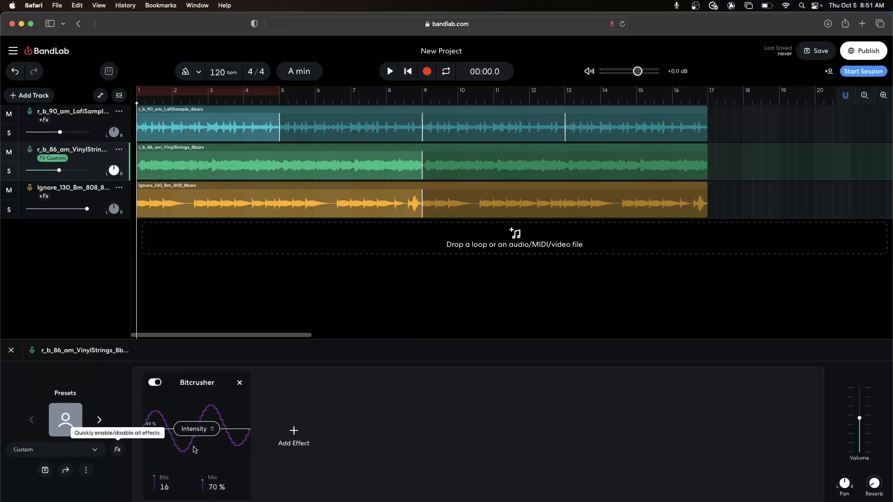
Step: Raise the Bitcrusher's intensity to 100% and audition the soloed VinylStrings track with the effect on, then bypassed
drag(198, 429, 220, 349)
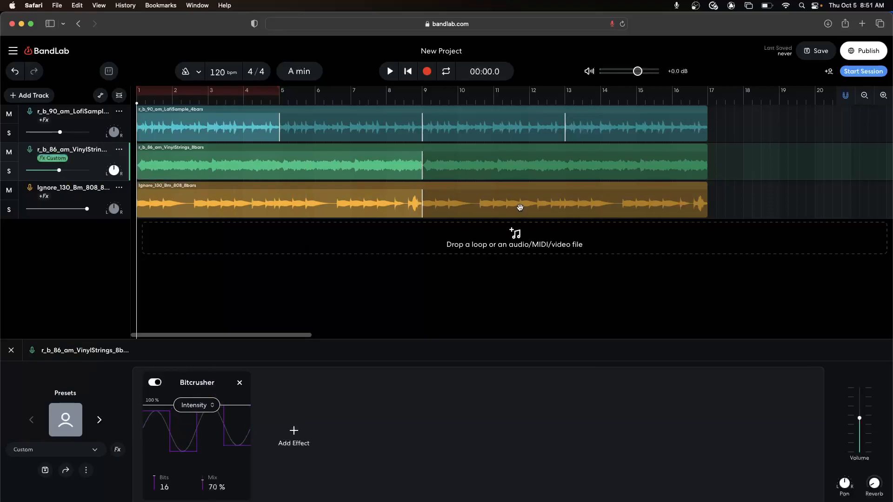
click(9, 171)
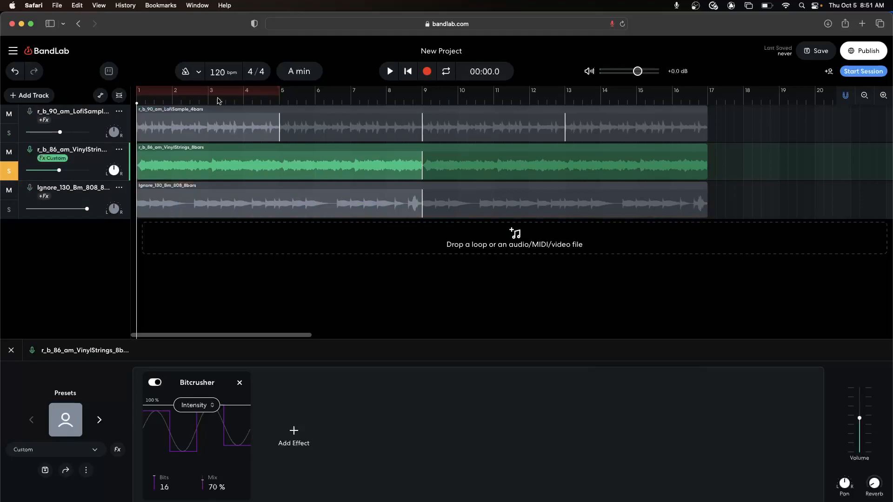
click(389, 72)
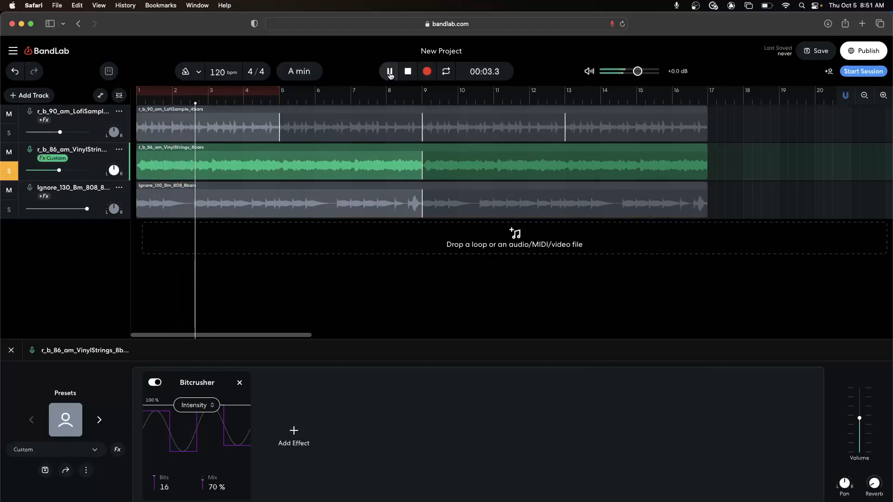
click(155, 383)
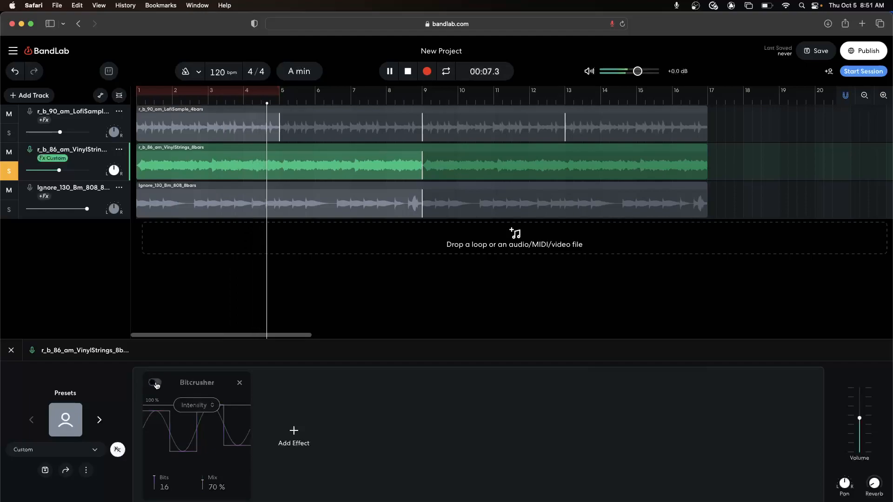
key(space)
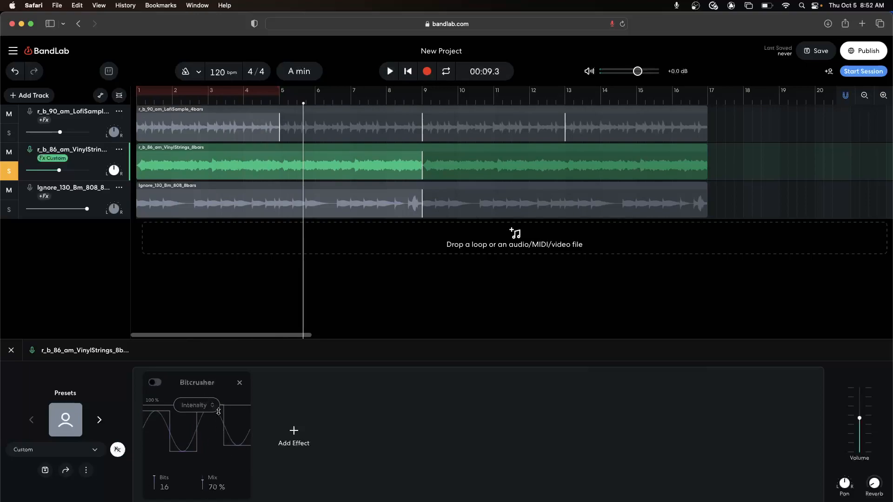
Step: Unsolo the VinylStrings track and remove its Bitcrusher effect
click(8, 171)
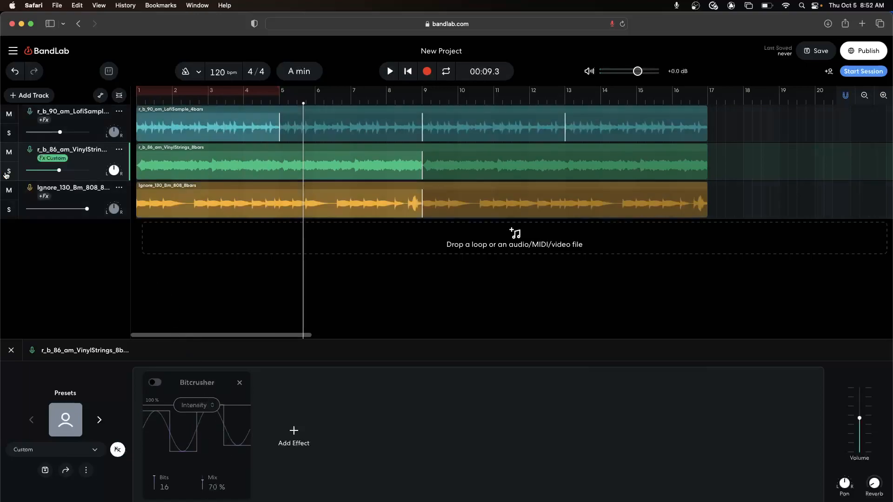
click(240, 385)
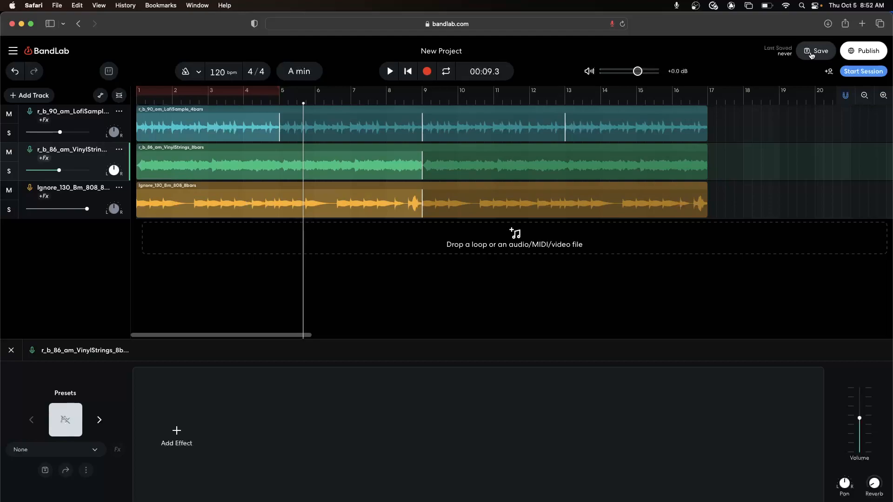
Step: Rename the project as Tutorial and save it
double_click(450, 51)
drag(470, 51, 423, 50)
click(491, 51)
drag(491, 51, 420, 51)
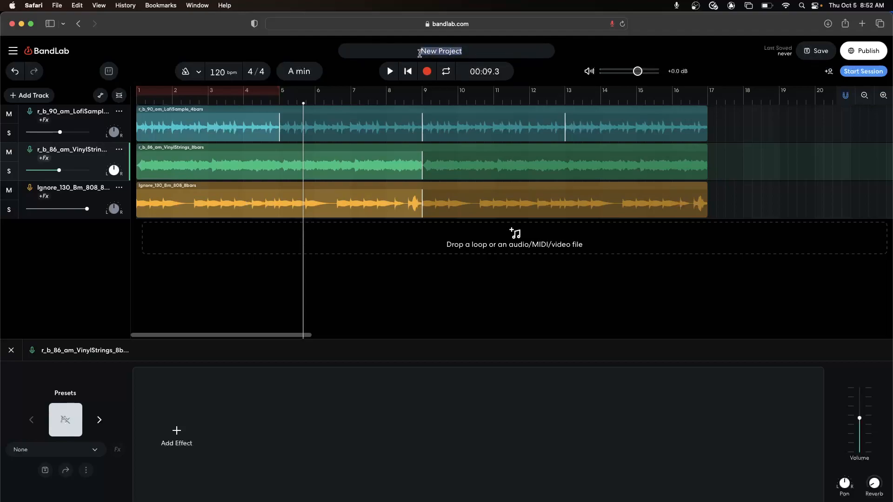
text(Tutorial)
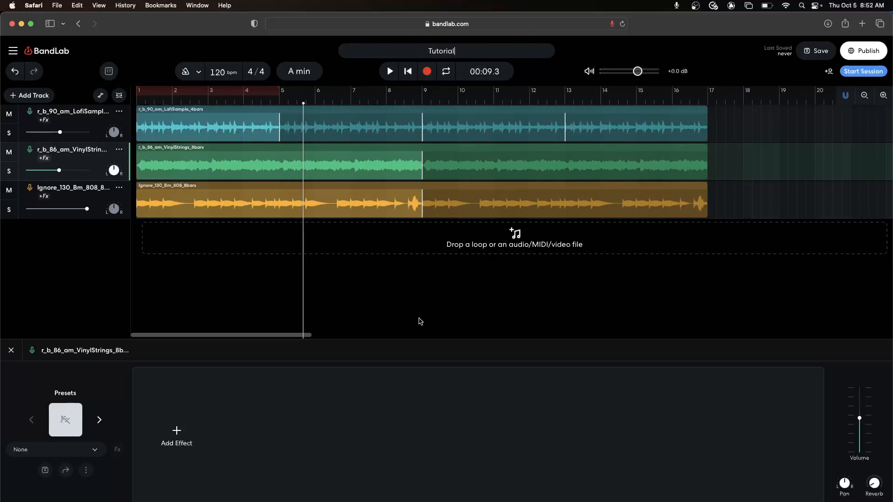
click(436, 310)
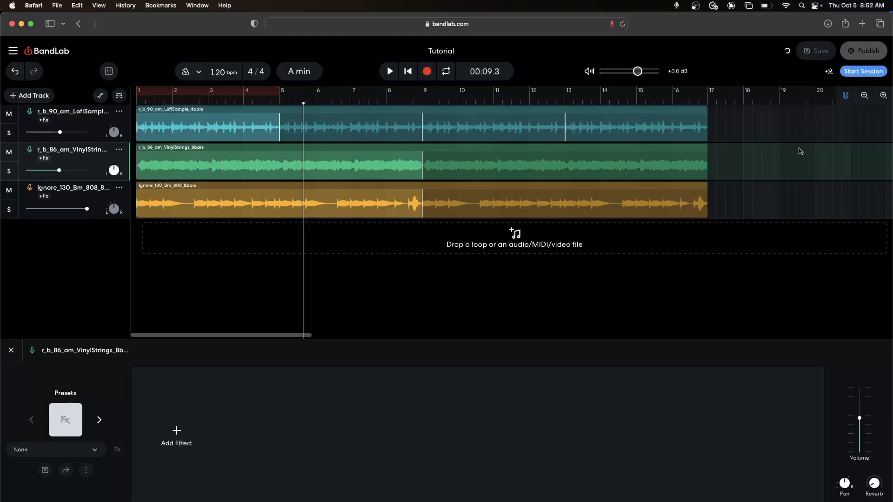
Step: Look over the options for inviting collaborators to the project and close them without sending an invitation
click(828, 73)
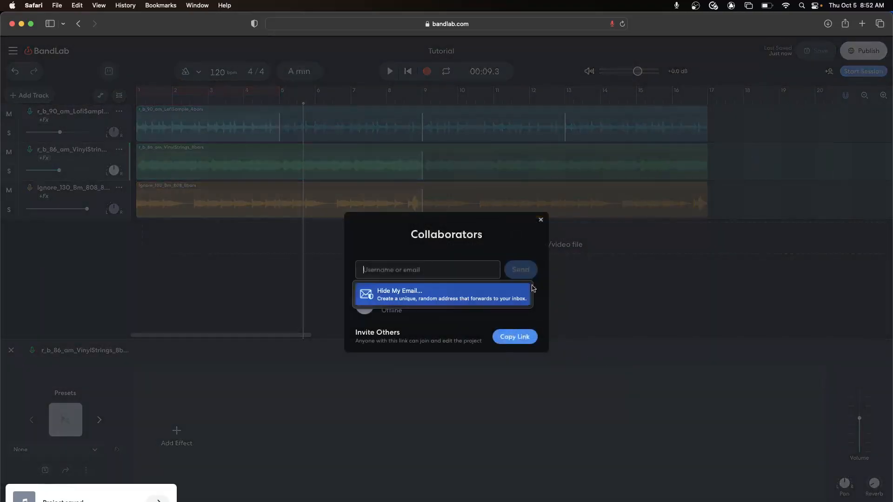
click(487, 244)
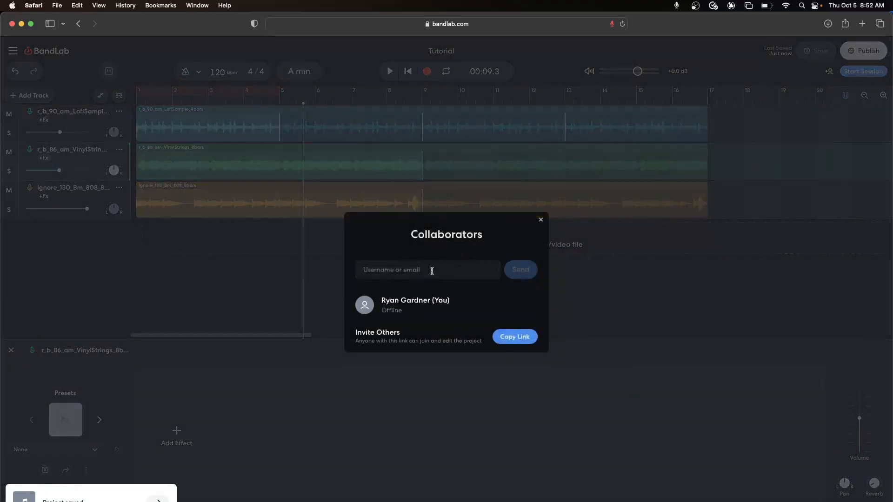
click(391, 269)
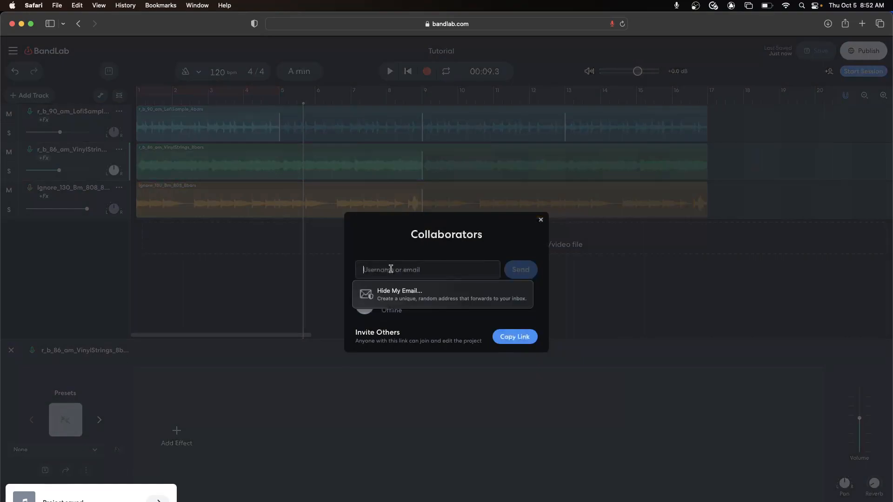
click(457, 250)
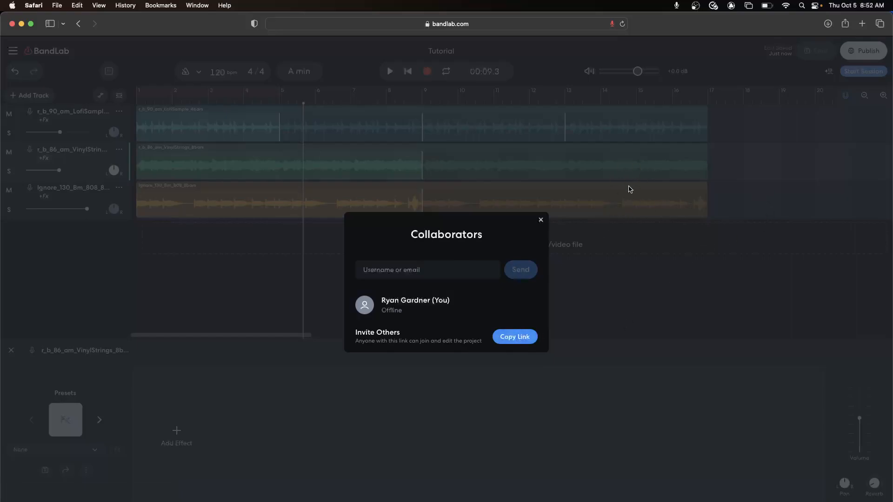
click(541, 220)
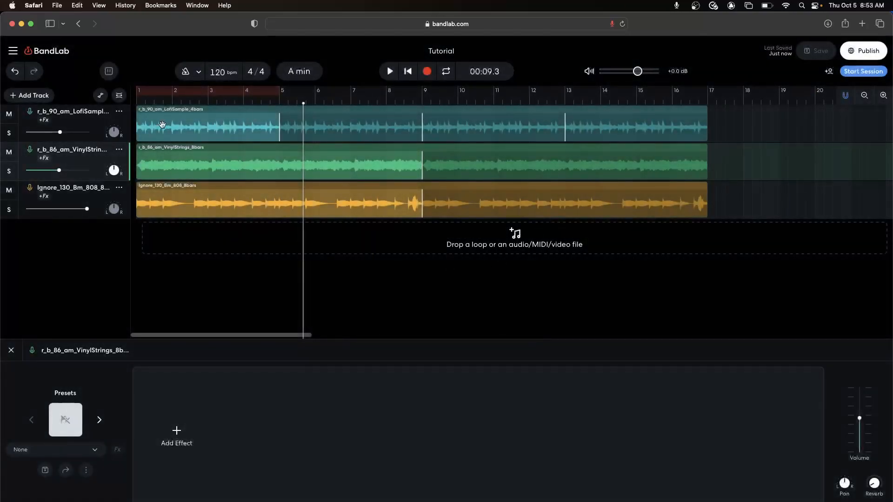
Step: Look over the project commands, including Publish, Collaborators and Download, without choosing any
click(13, 51)
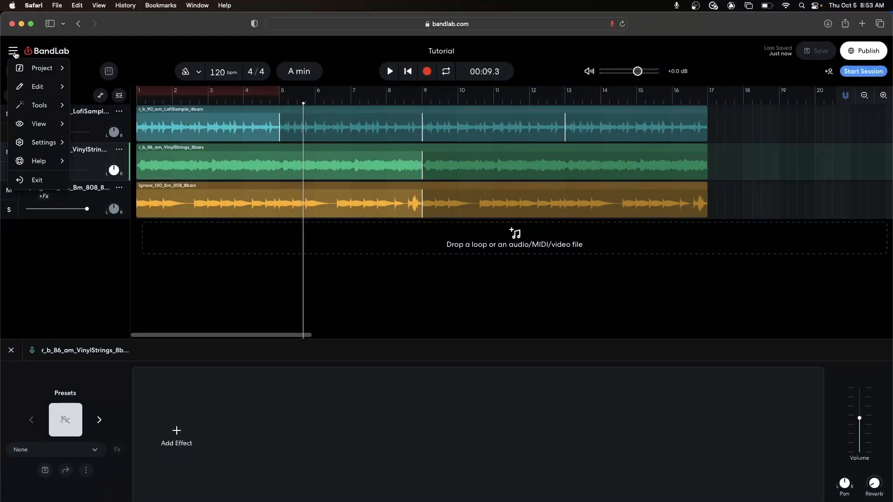
mouse_move(46, 70)
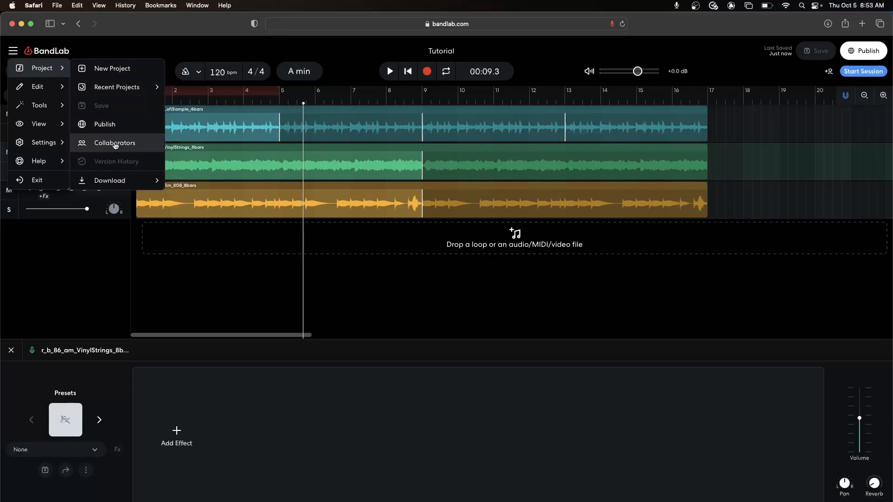
mouse_move(126, 186)
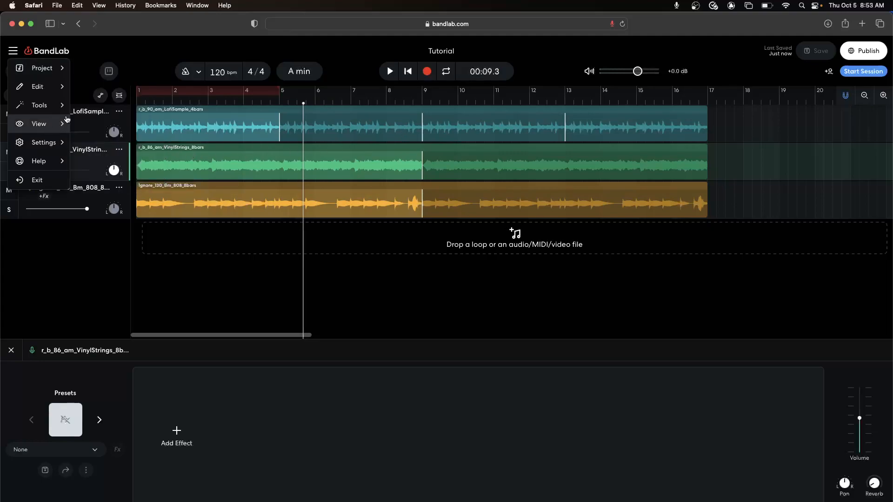
click(70, 301)
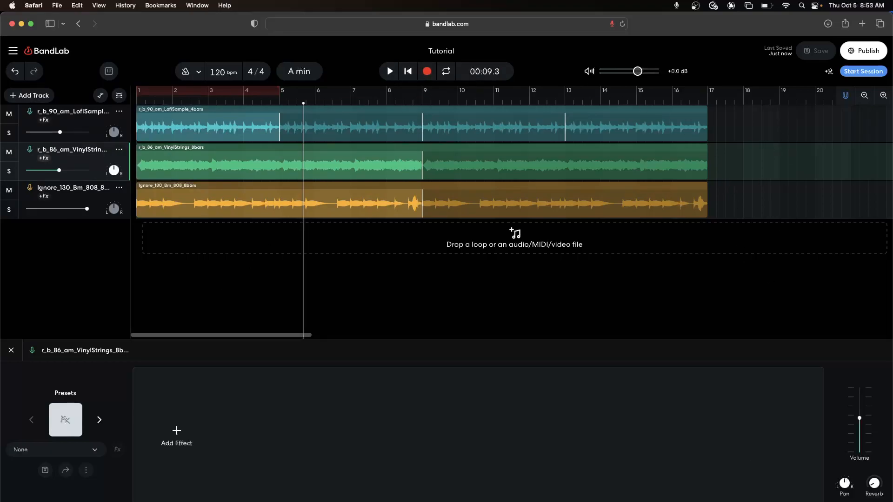
Step: Open the BandLab Sounds browser and mute the LofiSample track
key(o)
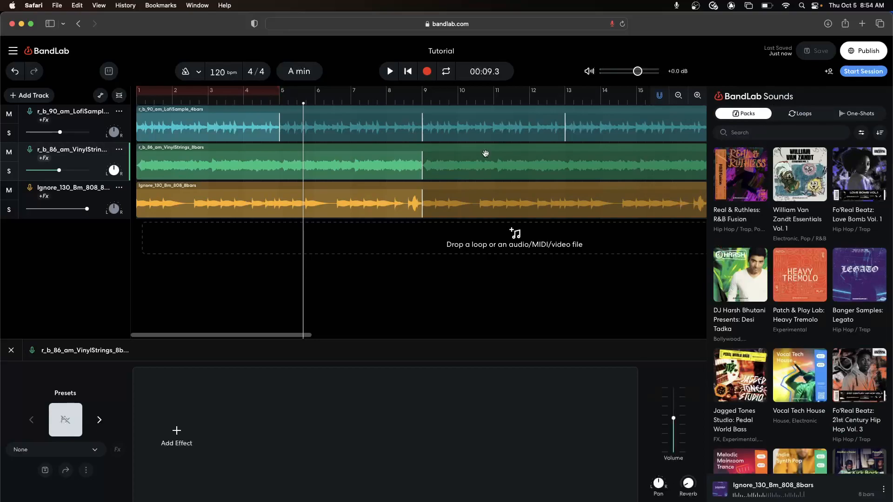
click(439, 52)
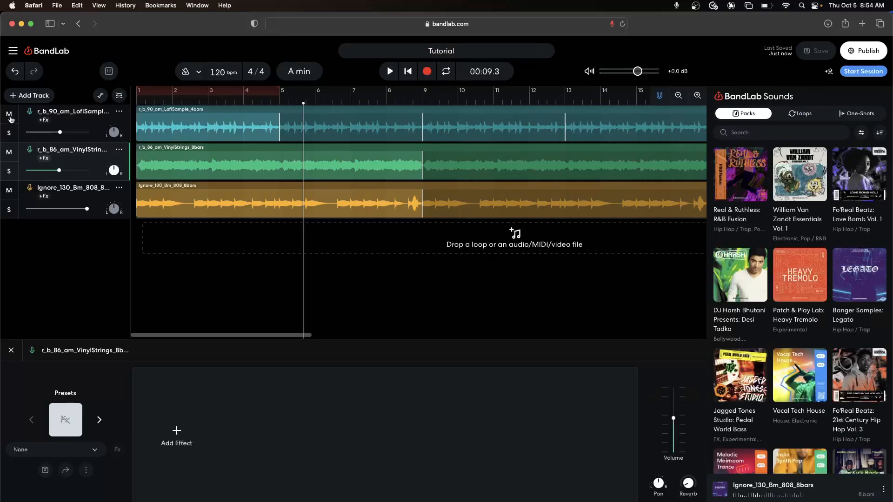
click(8, 133)
click(8, 134)
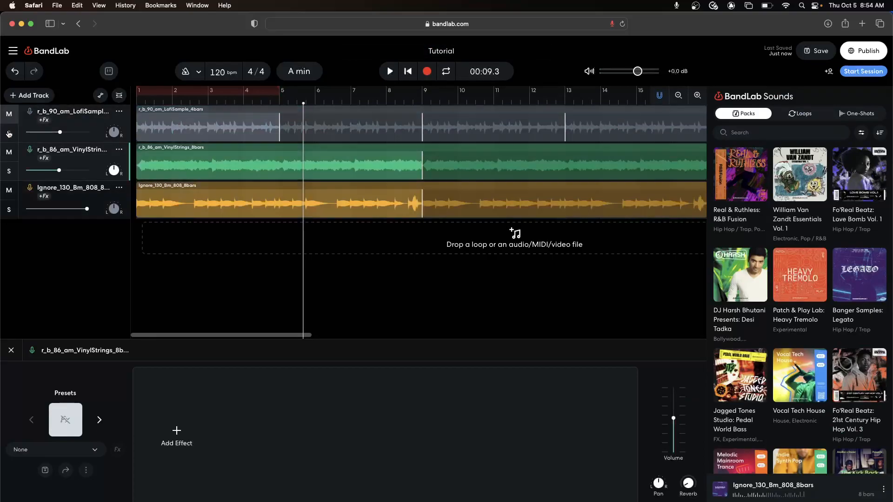